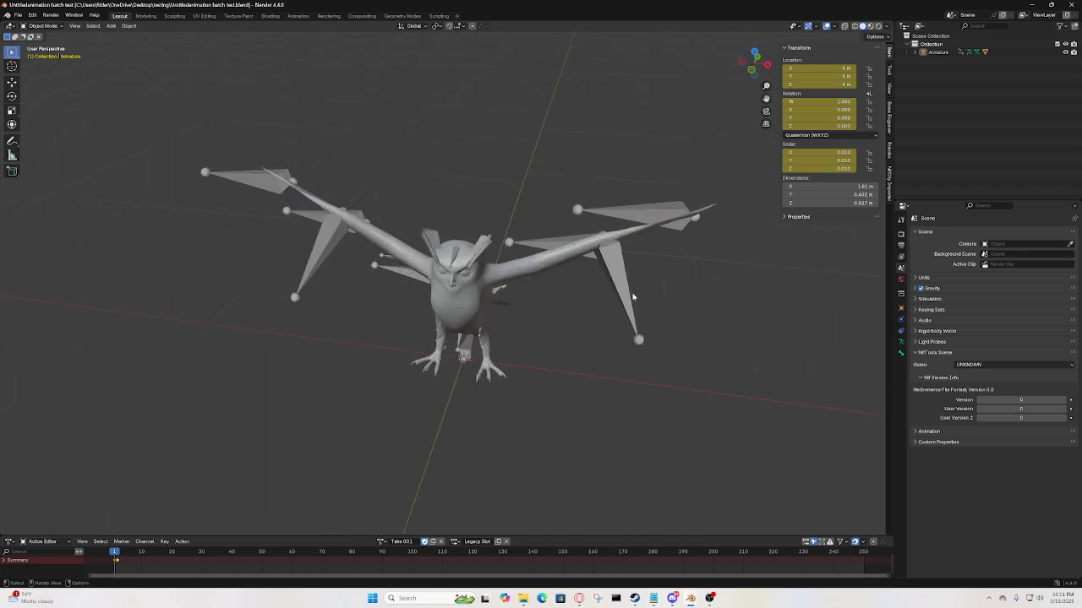
In Pose Mode with wireframe shading, rename the owl's "Owl_ L UpperArm" bone to "Owl_ L Upper"
scroll(613, 311, "up", 1)
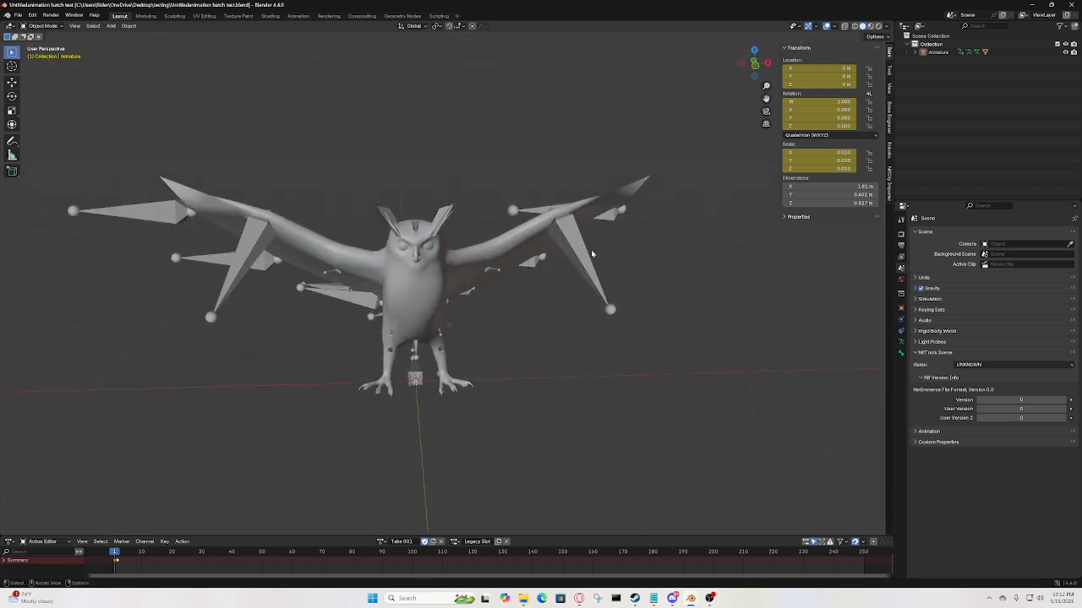
middle_click_drag(592, 283, 539, 299)
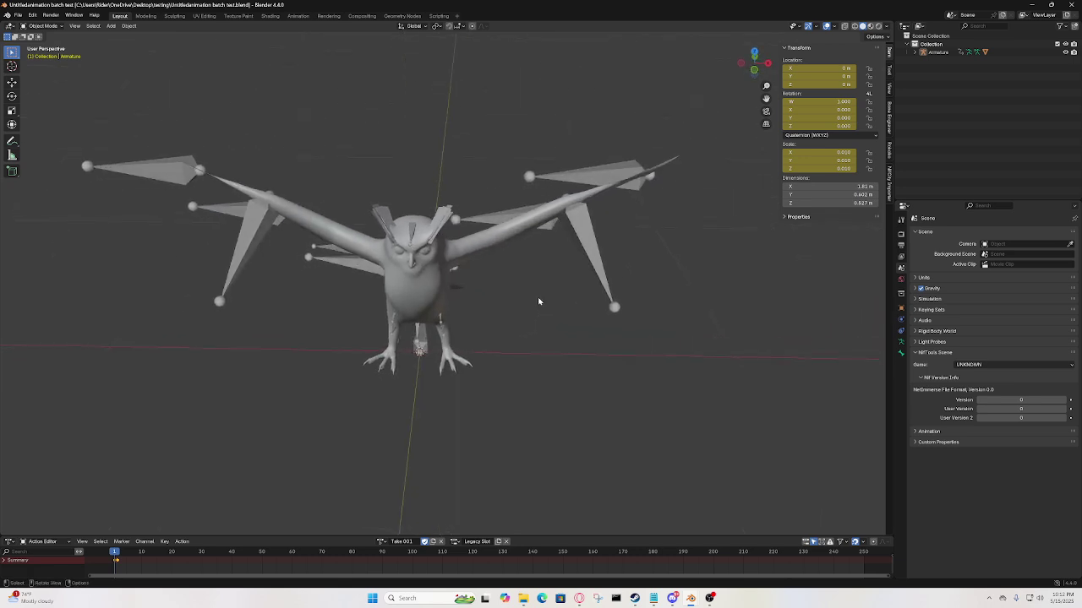
key("Tab")
mouse_move(602, 281)
middle_mouse_down()
mouse_move(495, 296)
mouse_move(485, 328)
mouse_move(490, 290)
mouse_move(531, 272)
mouse_move(474, 269)
mouse_move(485, 258)
middle_mouse_up()
left_click(38, 25)
left_click(44, 53)
key("z")
left_click(488, 279)
left_click(376, 230)
key("F2")
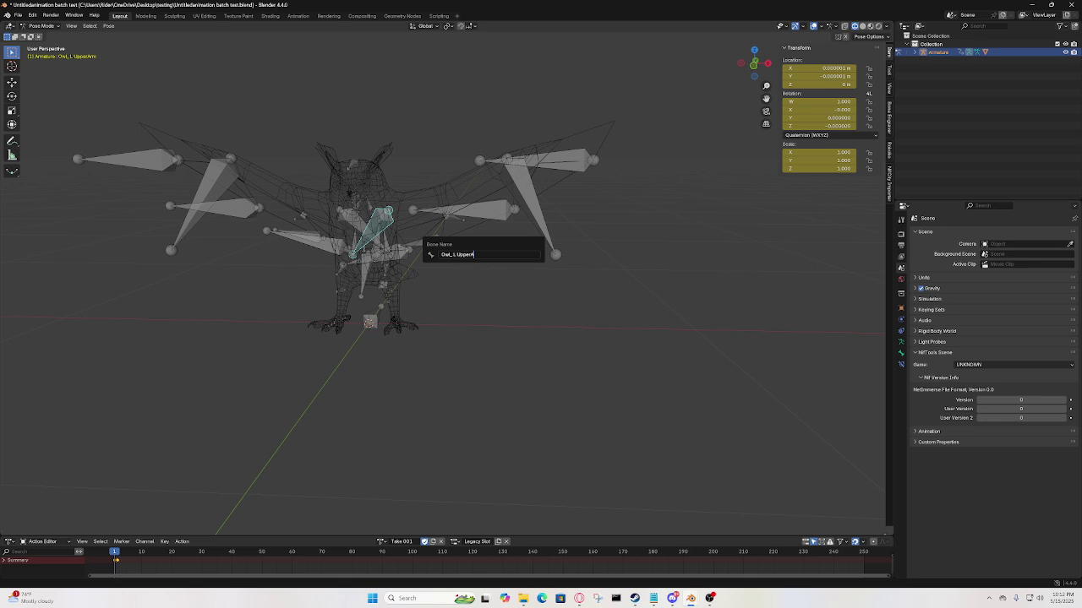
key("Return")
Switch the viewport back to solid shading and return the armature to Object Mode
mouse_move(490, 268)
middle_mouse_down()
mouse_move(514, 322)
mouse_move(495, 314)
middle_mouse_up()
key("z")
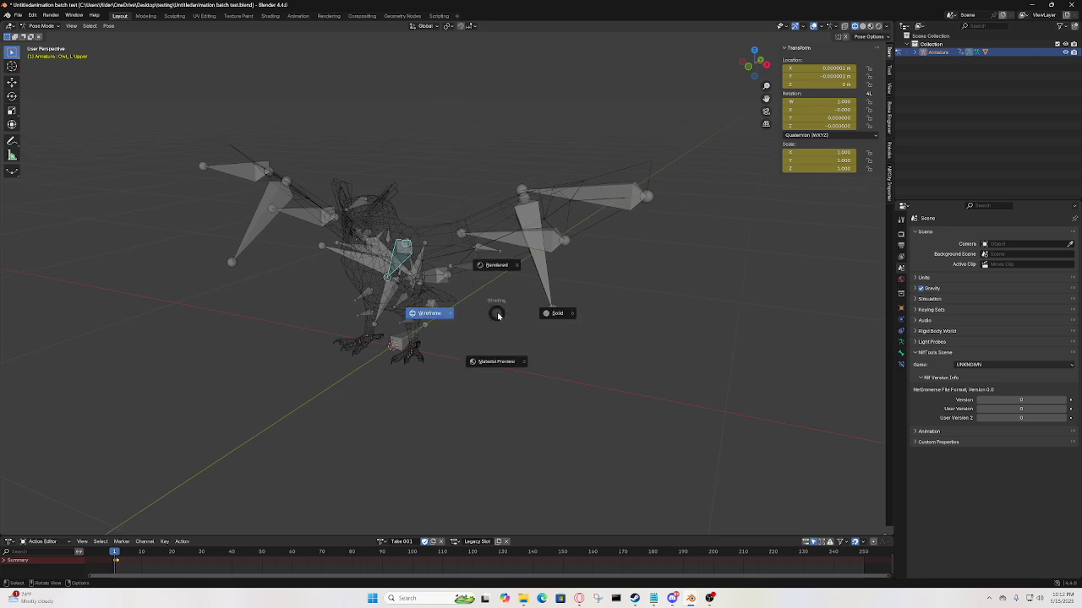
left_click(536, 322)
left_click(47, 26)
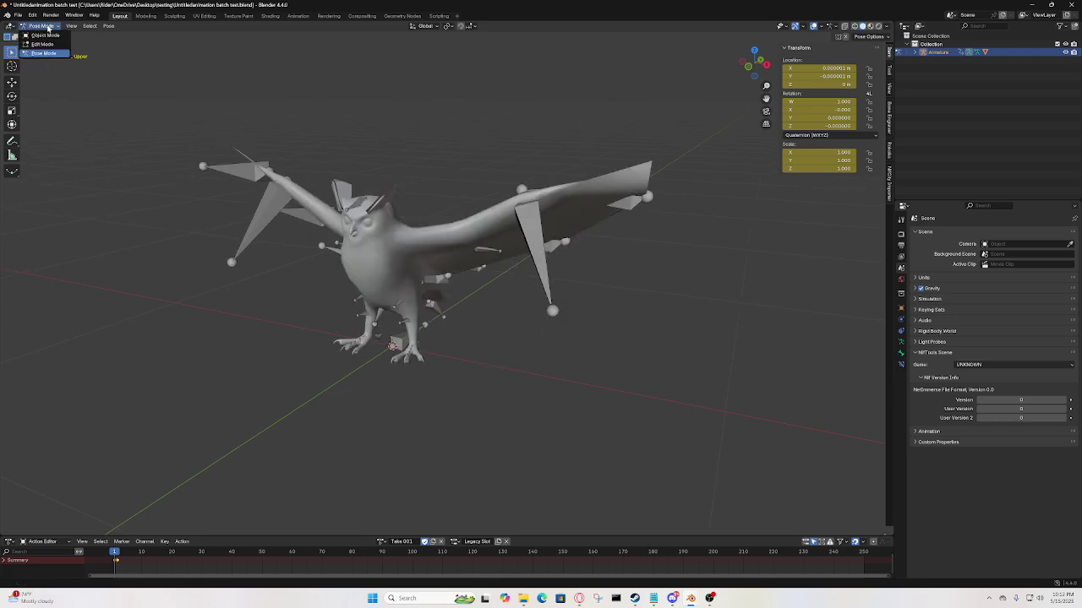
left_click(53, 36)
middle_click_drag(505, 271, 531, 268)
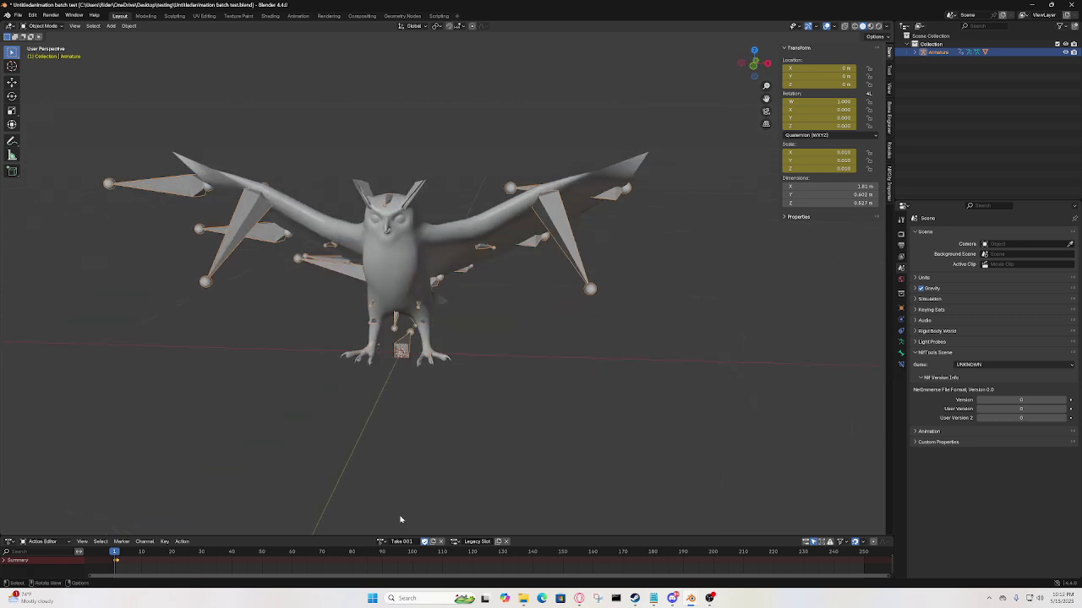
Assign the GreatHornedOwl@DeathGrounded action to the armature and inspect the owl's wings from several angles
left_click(382, 541)
left_click(442, 445)
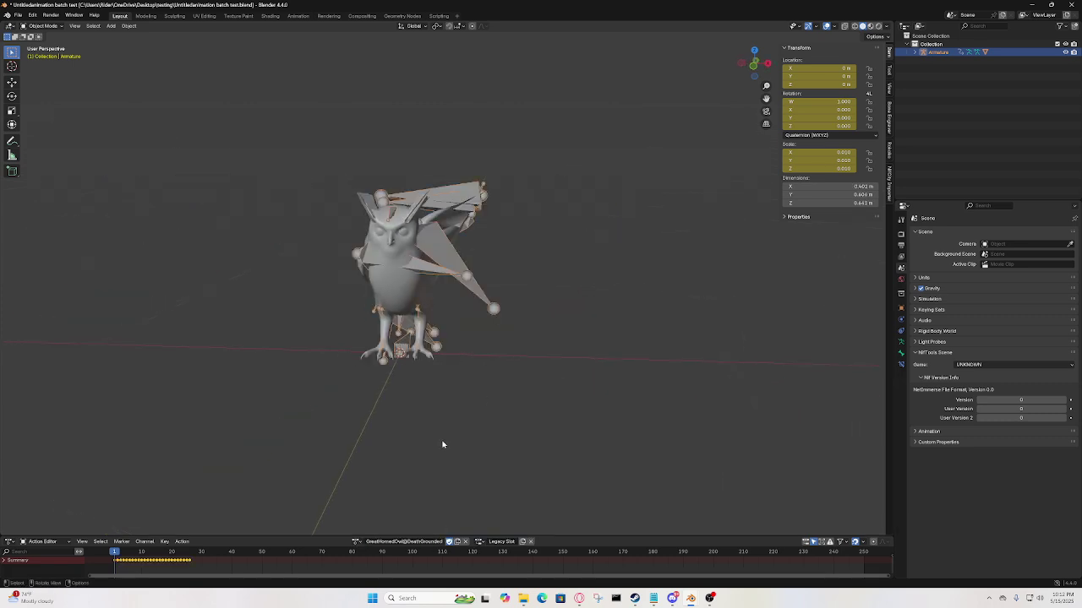
middle_click_drag(576, 369, 545, 376)
scroll(550, 385, "up", 3)
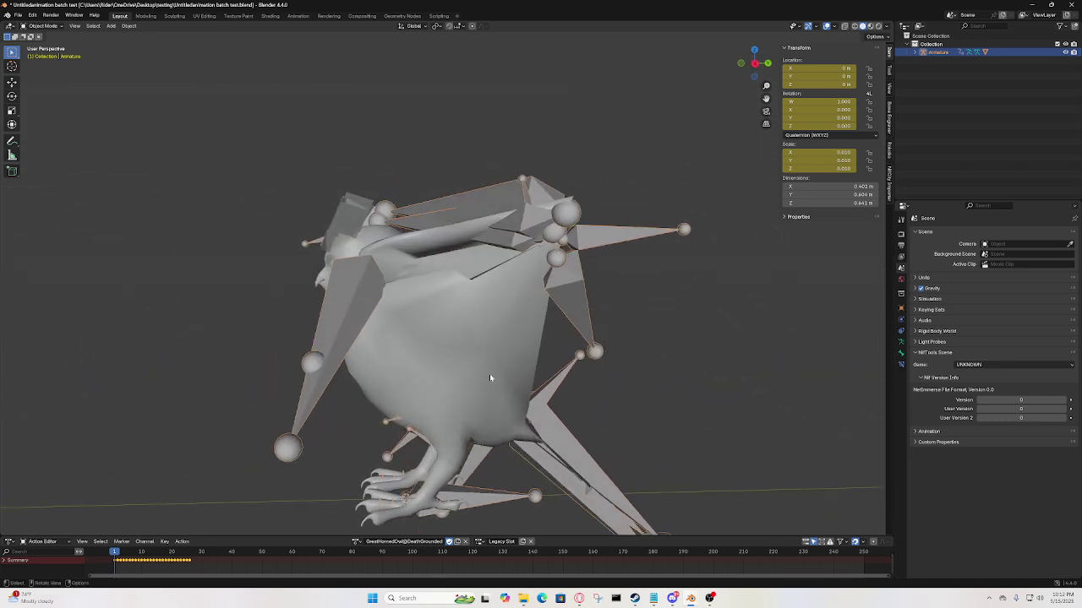
mouse_move(124, 560)
left_mouse_down()
mouse_move(191, 558)
mouse_move(116, 554)
left_mouse_up()
middle_click_drag(392, 383, 538, 302)
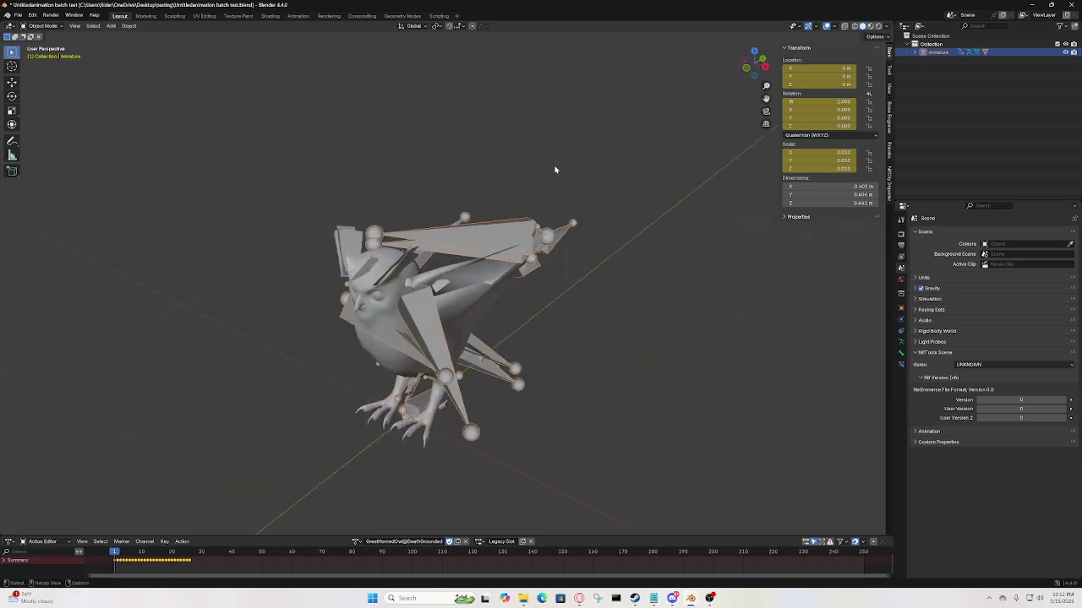
middle_click_drag(609, 248, 661, 222, "shift")
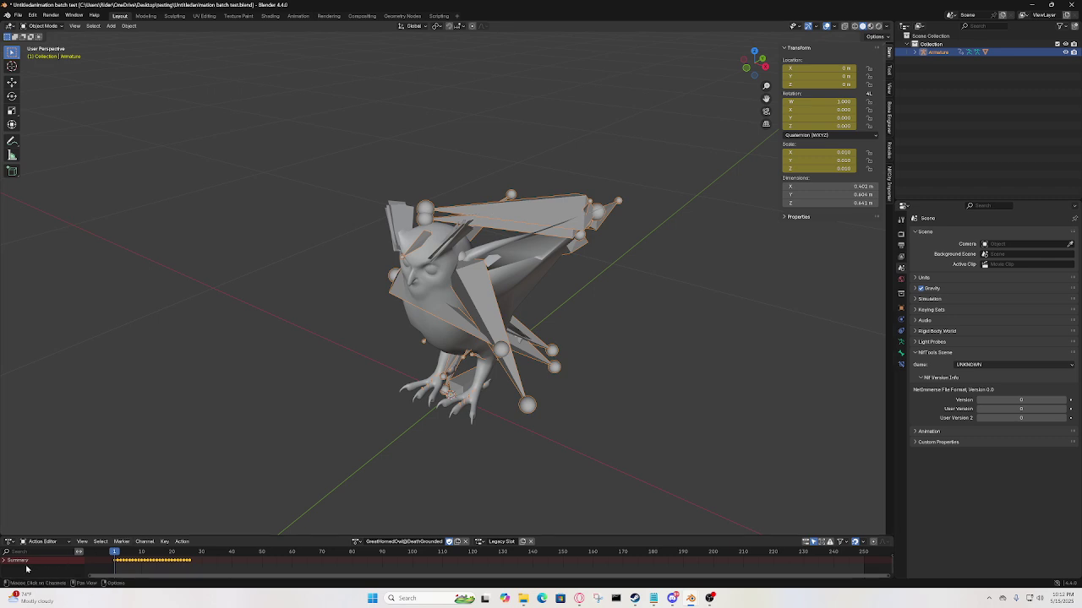
Enlarge the Action Editor, expand its summary and widen the channel names to examine the UpperArm bone channels
left_click_drag(48, 537, 28, 393)
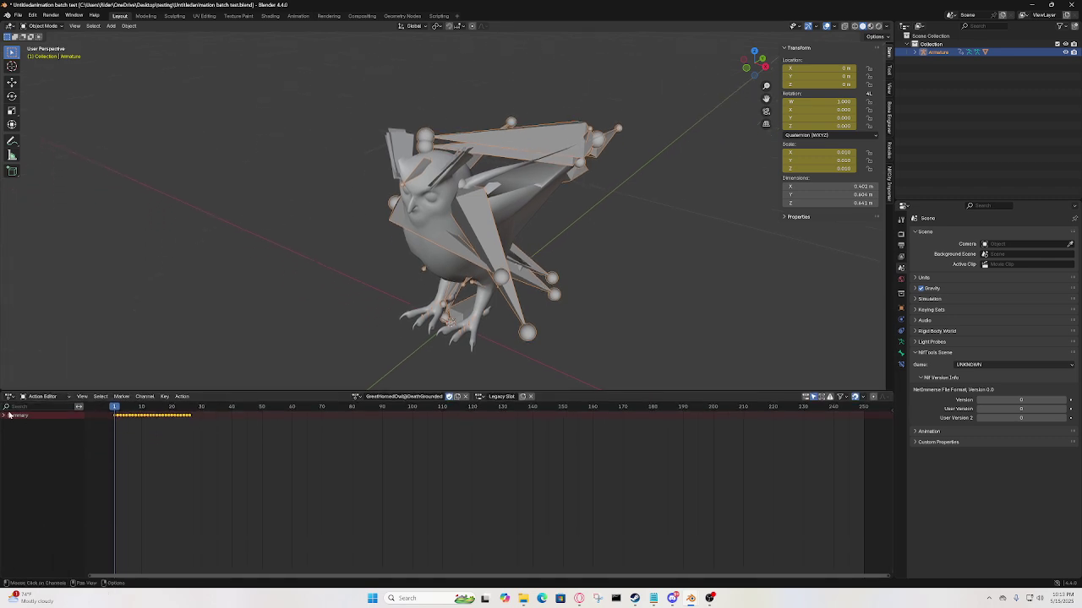
left_click(6, 416)
scroll(79, 483, "down", 1)
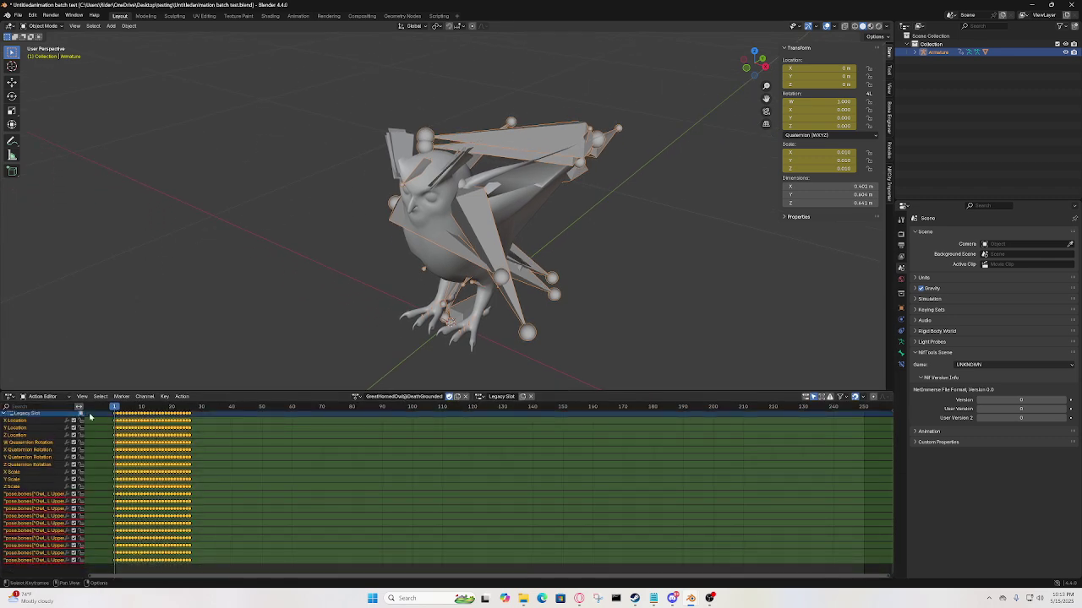
left_click_drag(83, 417, 186, 427)
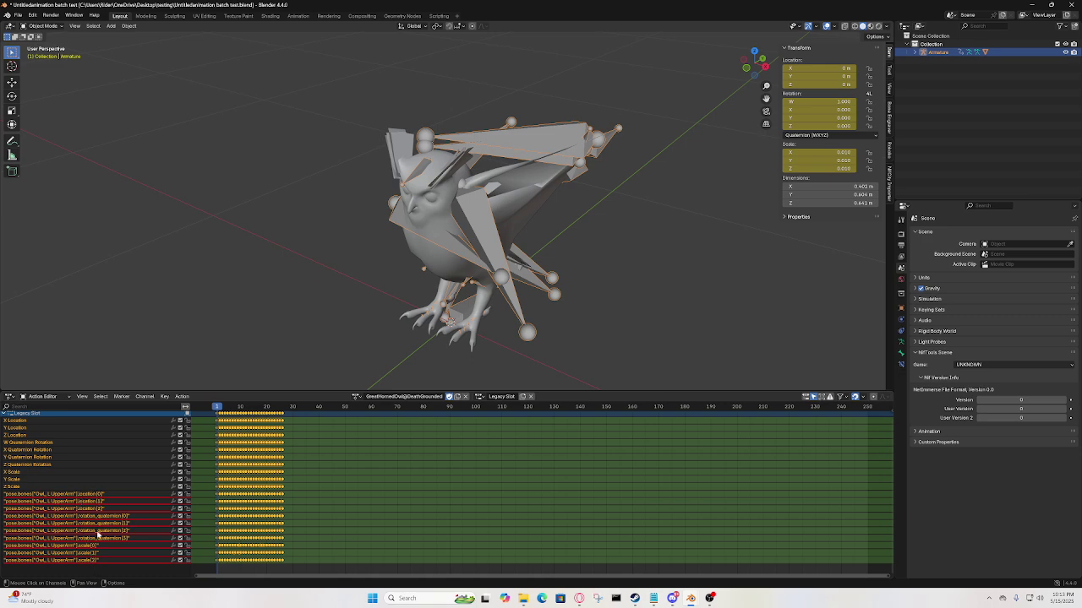
mouse_move(220, 408)
left_mouse_down()
mouse_move(240, 411)
mouse_move(219, 411)
left_mouse_up()
scroll(459, 292, "down", 3)
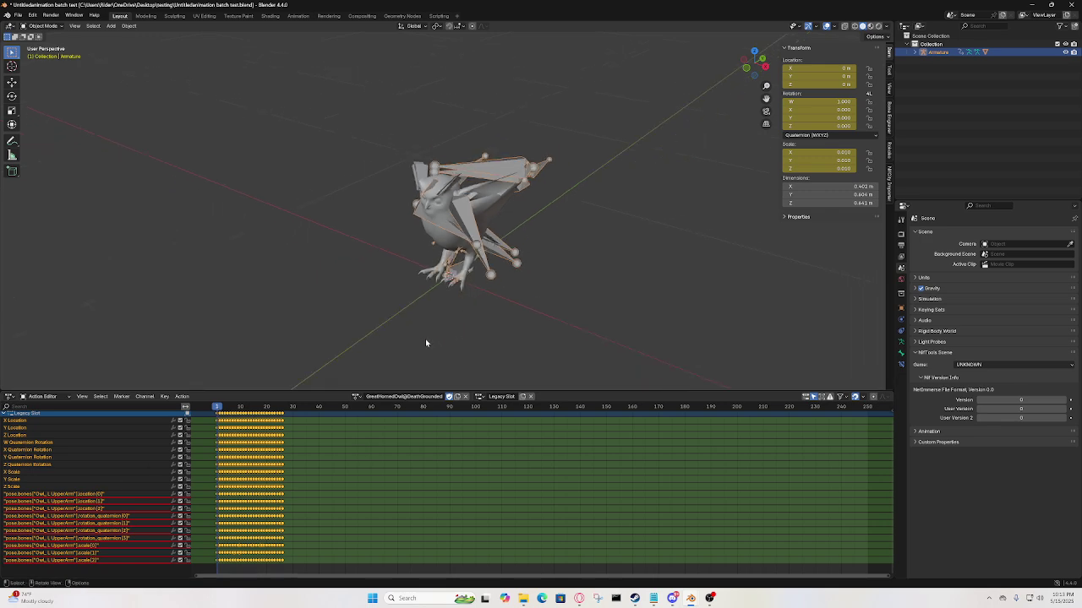
Undo the action assignment and the bone rename, and put the armature back in Object Mode
left_click_drag(293, 391, 296, 465)
middle_click_drag(457, 348, 566, 310)
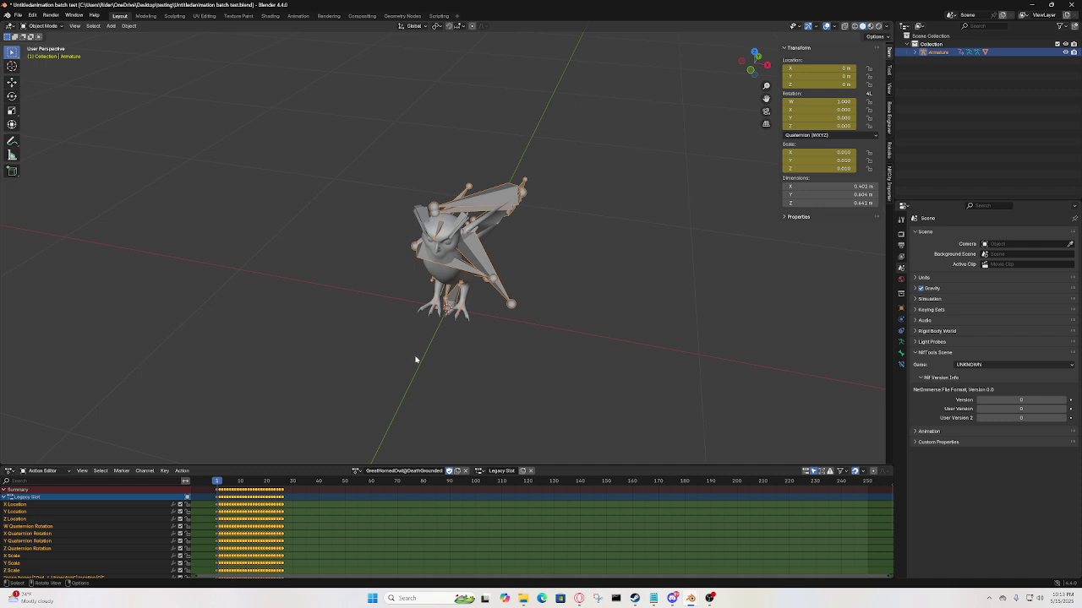
middle_click_drag(414, 325, 436, 325)
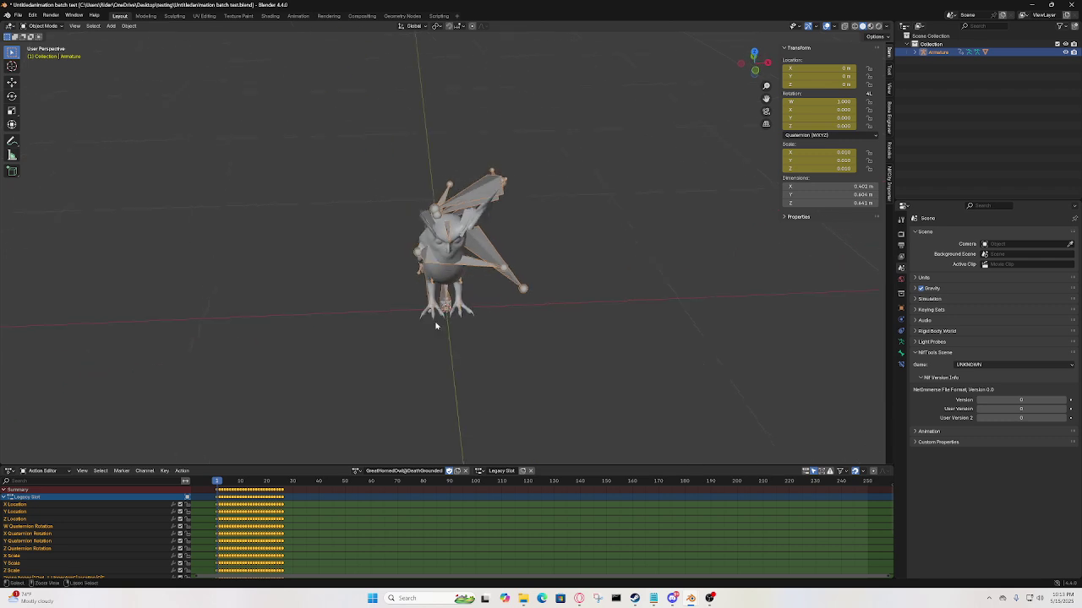
key("ctrl+z")
middle_click_drag(493, 337, 227, 405)
key("ctrl+Tab")
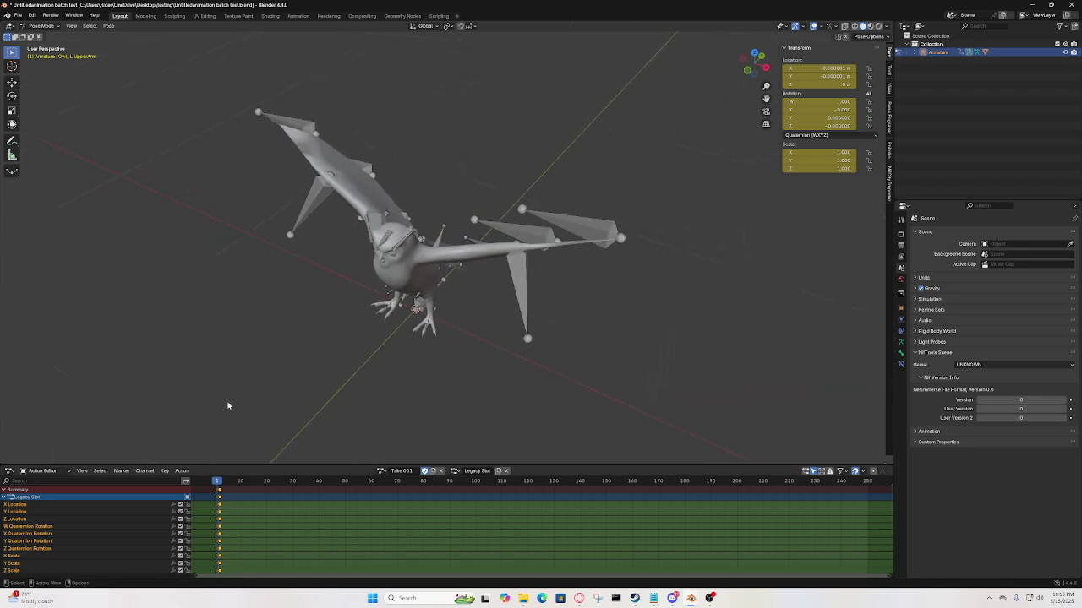
left_click(41, 26)
left_click(41, 36)
middle_click_drag(270, 322, 371, 446)
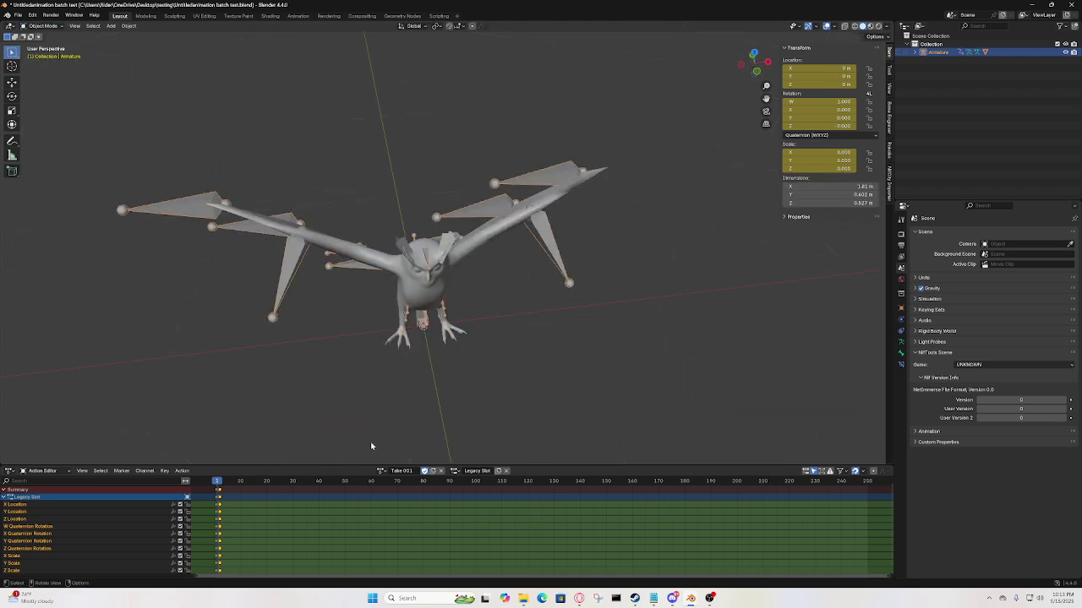
Shrink the Action Editor, assign the GreatHornedOwl@DeathGrounded action to the armature again, and inspect the owl's pose
left_click(342, 463)
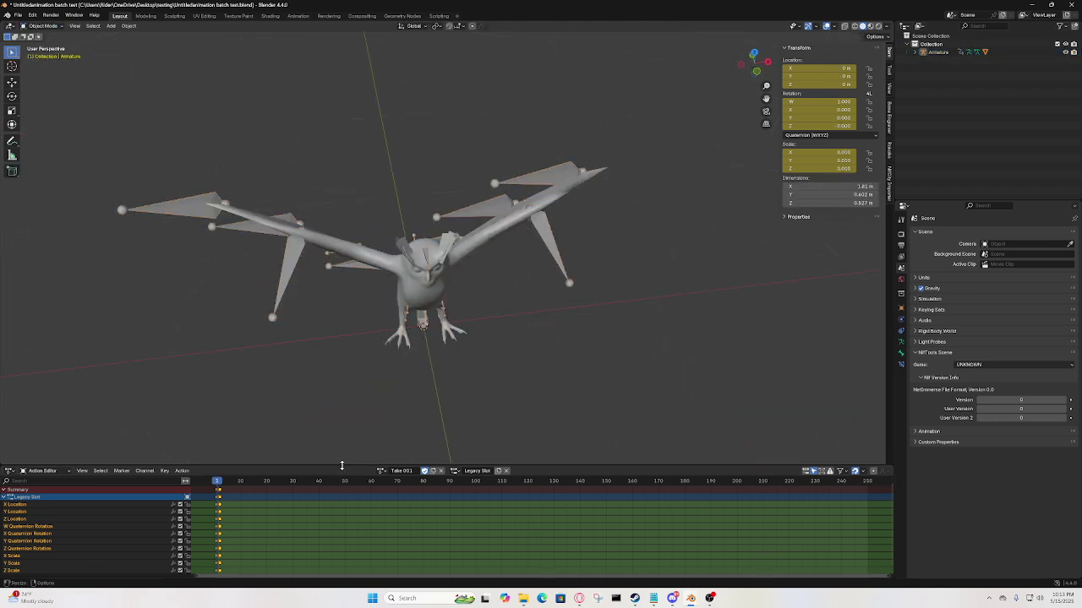
left_click_drag(343, 465, 345, 493)
middle_click_drag(471, 406, 234, 517)
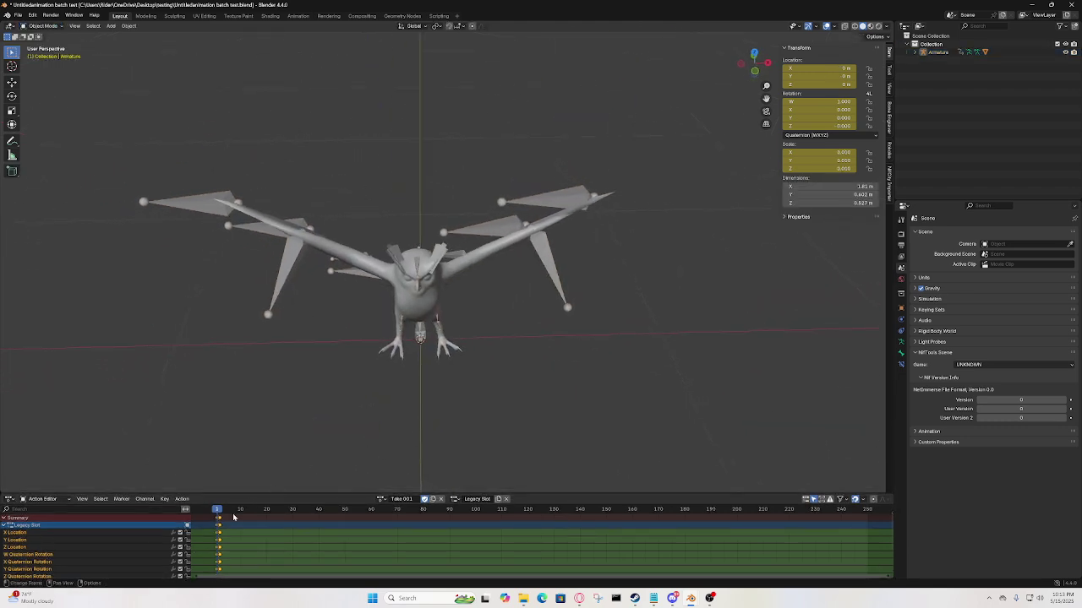
left_click(382, 499)
left_click(433, 409)
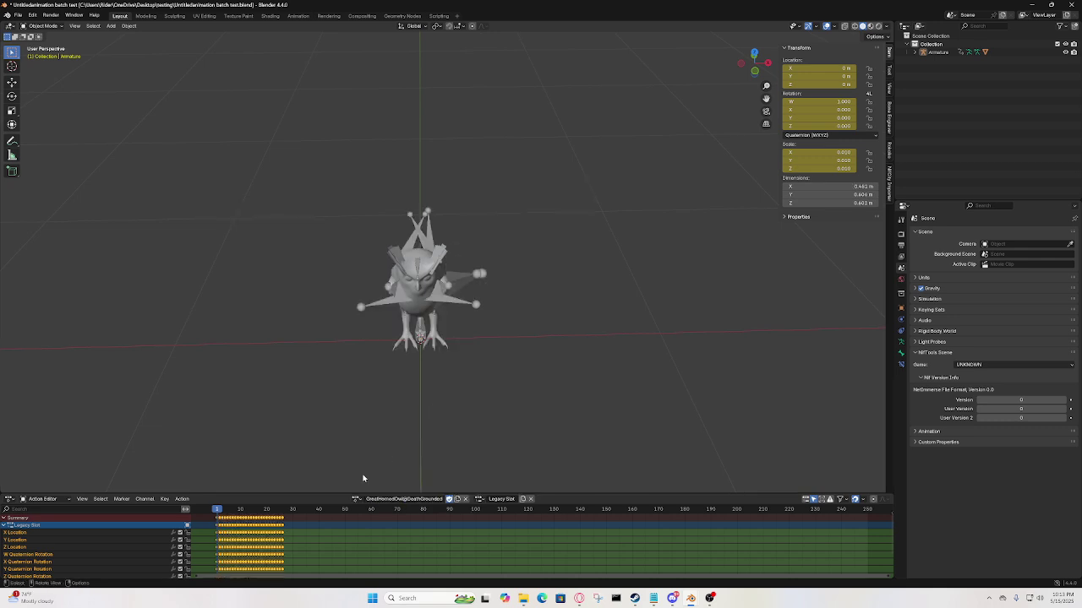
middle_click_drag(633, 321, 570, 325)
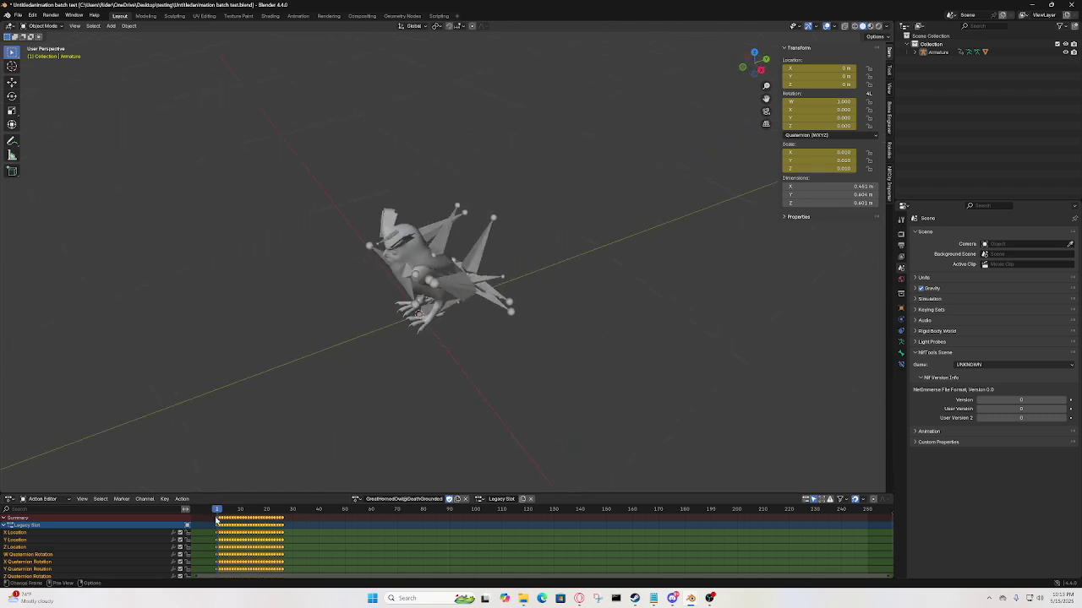
mouse_move(217, 510)
left_mouse_down()
mouse_move(247, 510)
mouse_move(217, 512)
left_mouse_up()
middle_click_drag(456, 397, 541, 355)
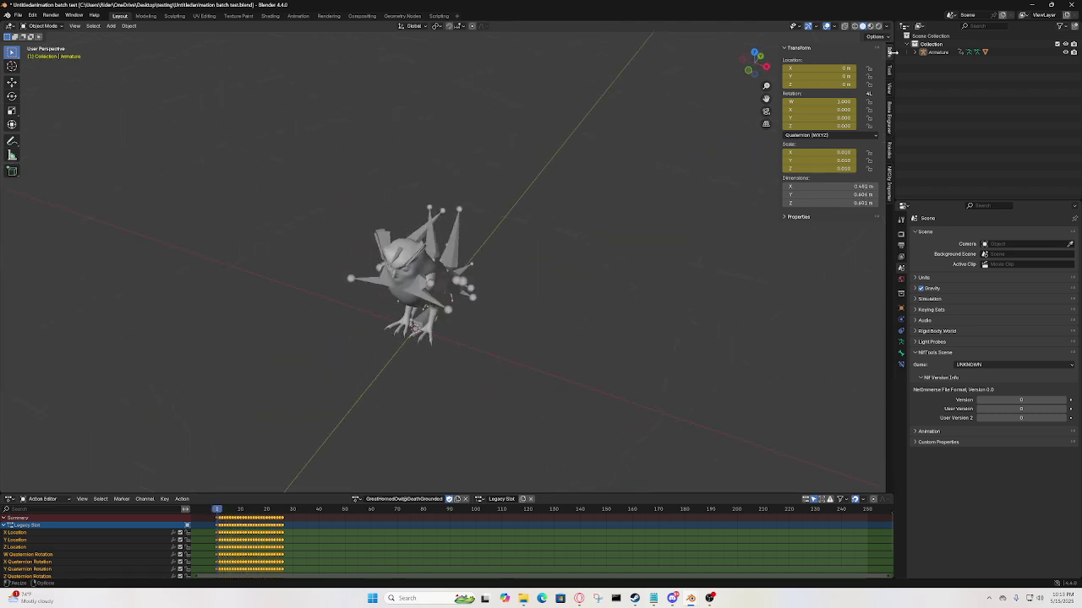
middle_click_drag(535, 224, 533, 227, "shift")
Open the Bone Engraver tools, widen them and refresh the Bone Renamer's available actions
left_click(888, 115)
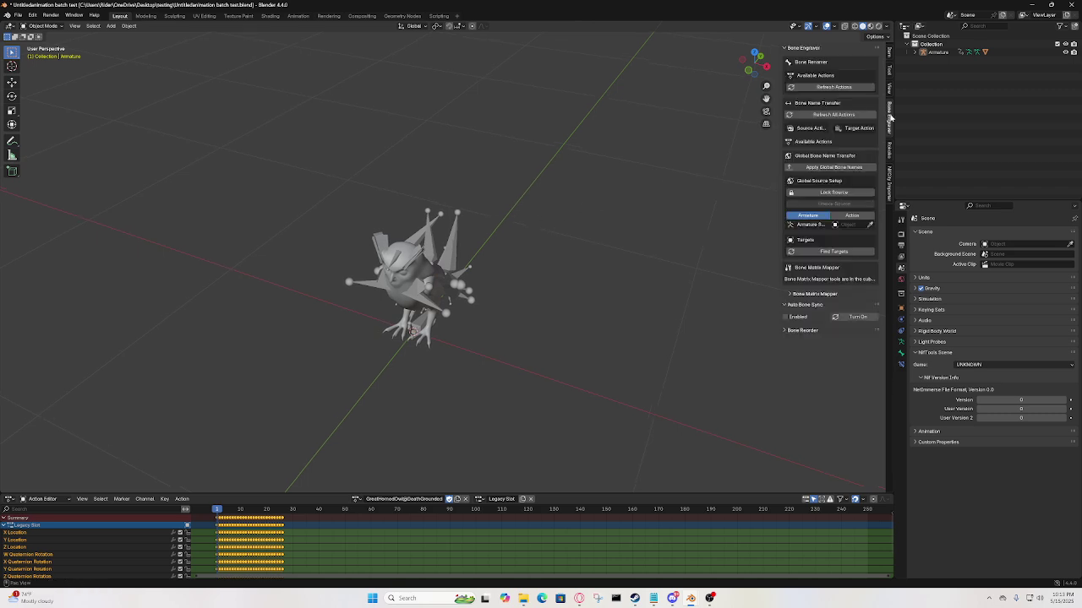
middle_click_drag(731, 114, 519, 259)
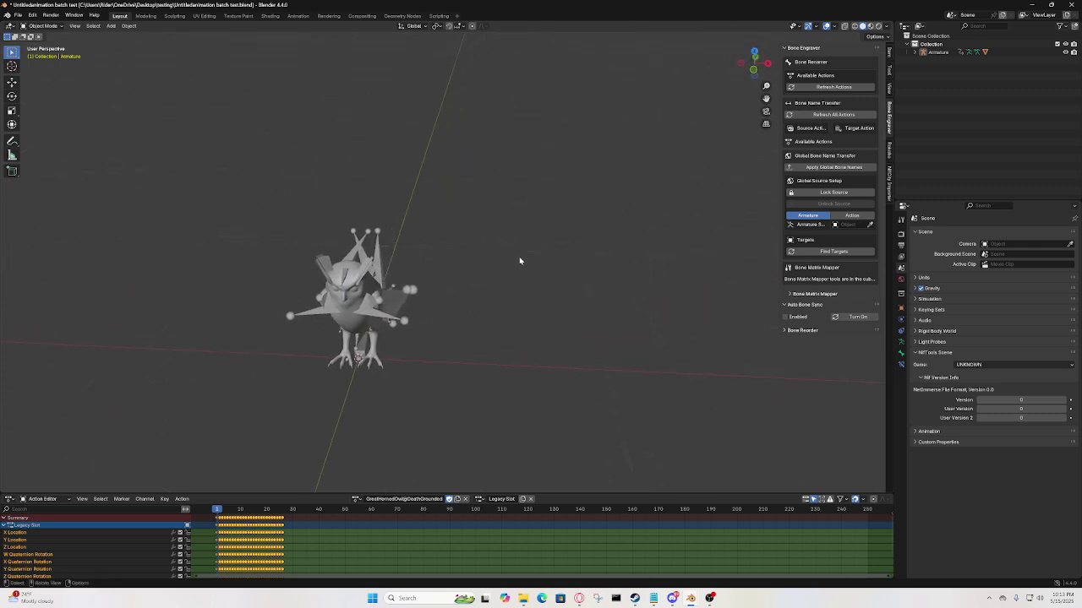
left_click(845, 86)
left_click_drag(778, 62, 698, 62)
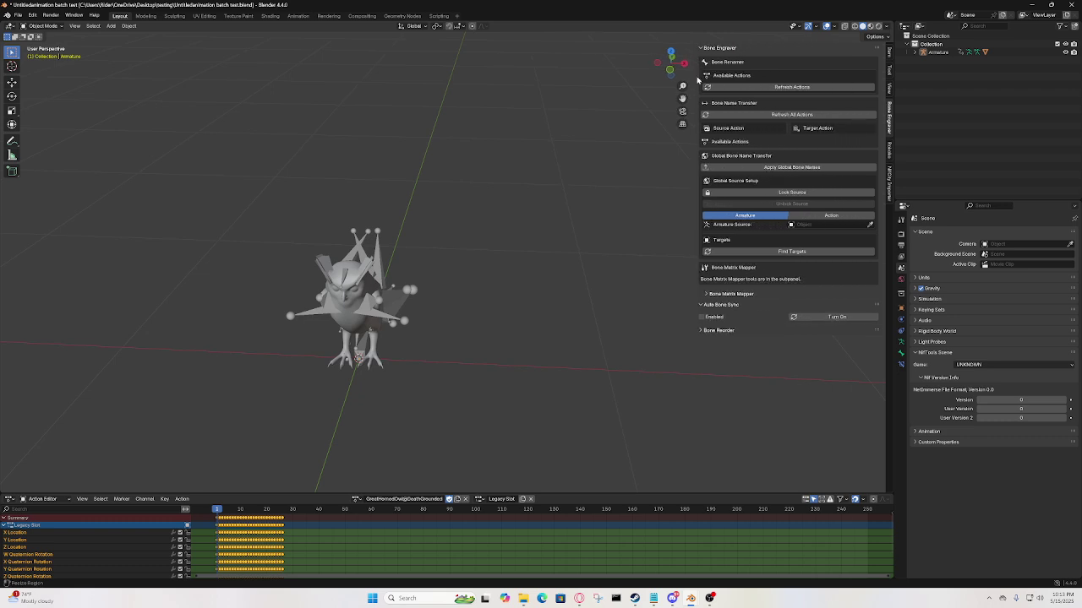
left_click(786, 88)
middle_click_drag(524, 203, 439, 211)
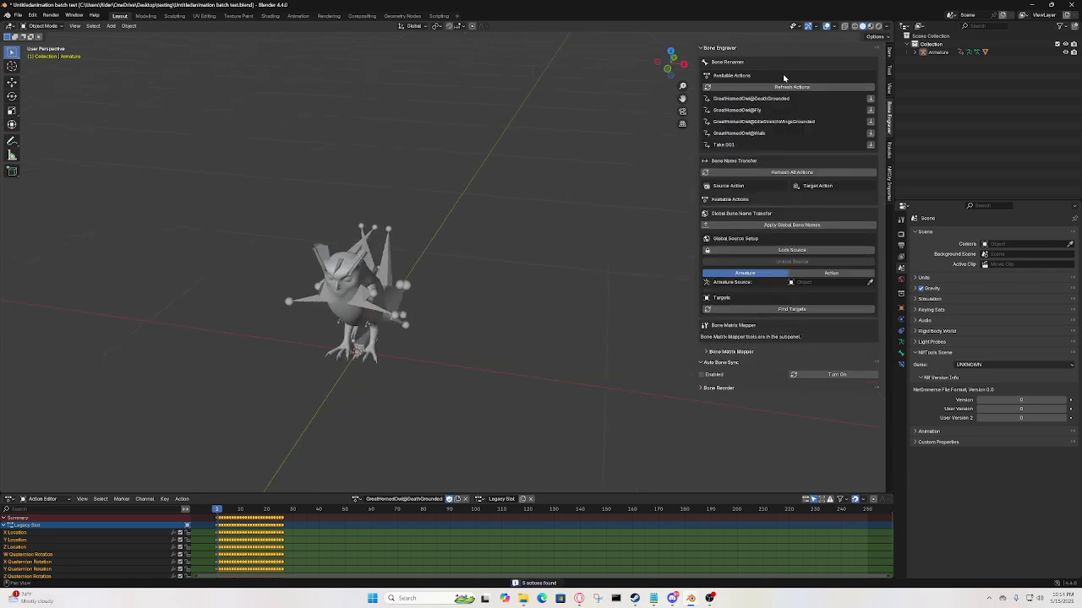
Load the bones of Take 001 into the Bone Renamer, widen the sidebar and browse the bone name list
middle_click_drag(446, 184, 488, 244)
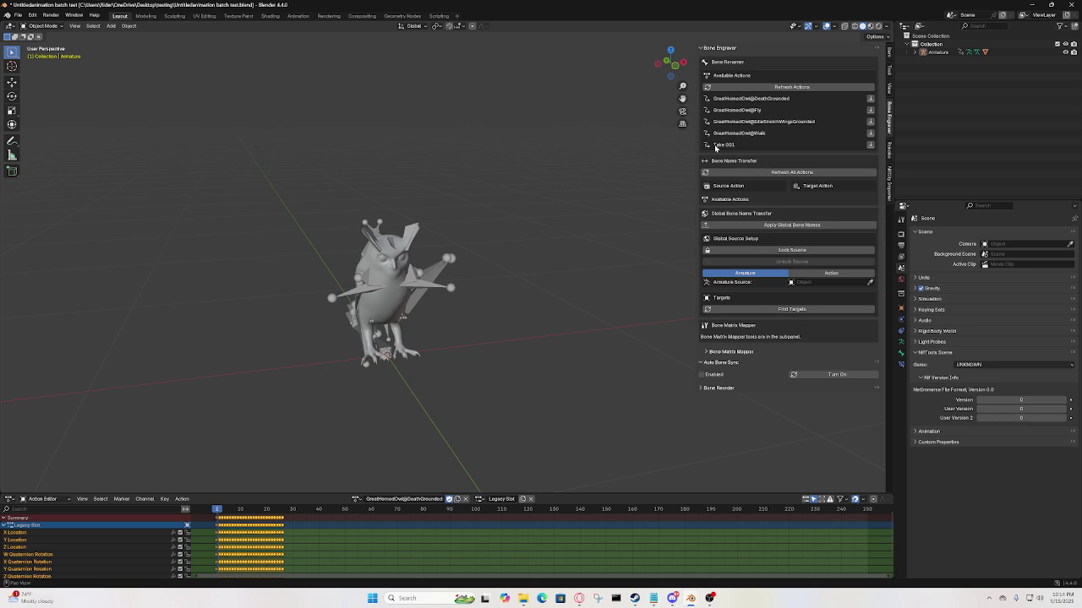
middle_click_drag(469, 308, 652, 211)
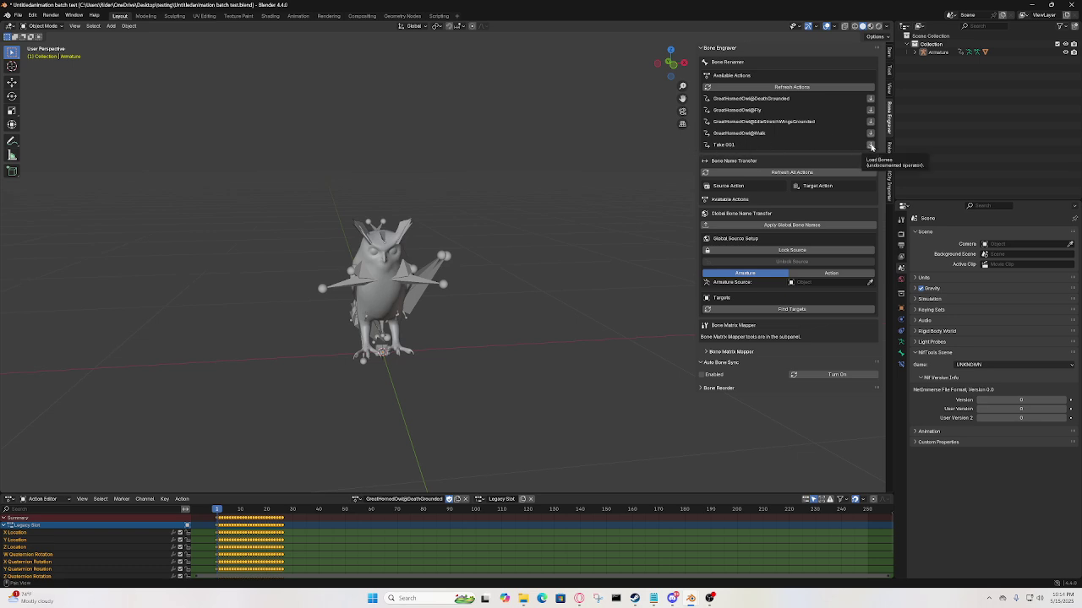
left_click(871, 146)
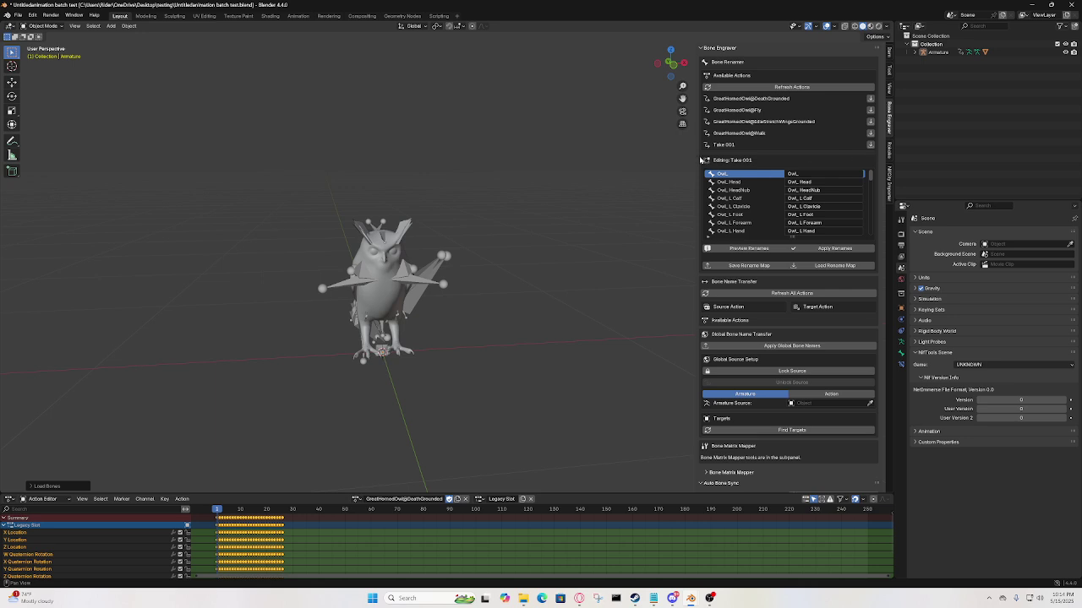
left_click_drag(693, 157, 611, 157)
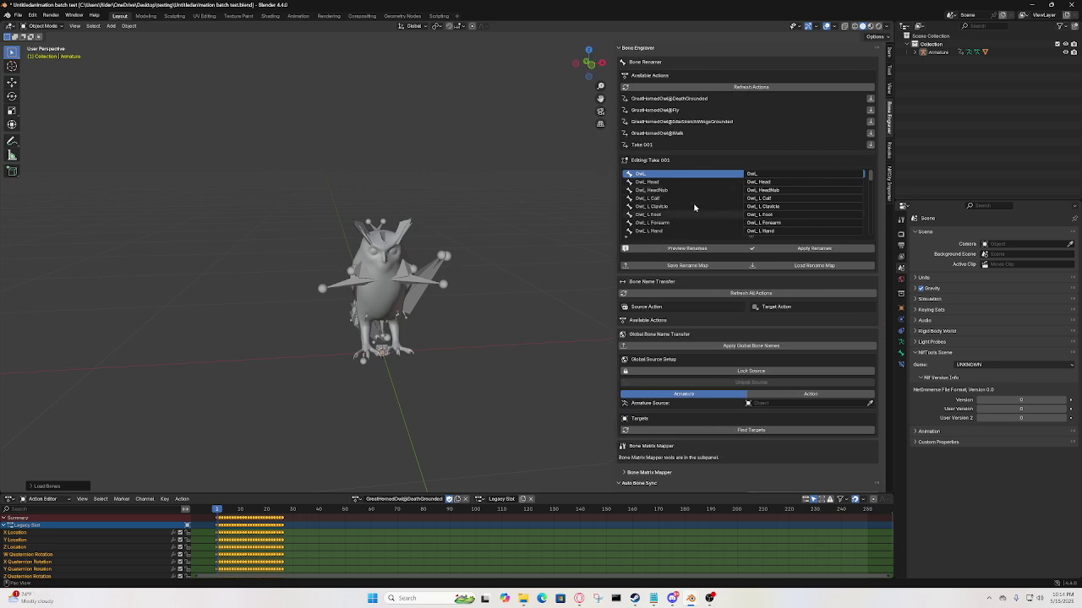
scroll(693, 217, "down", 10)
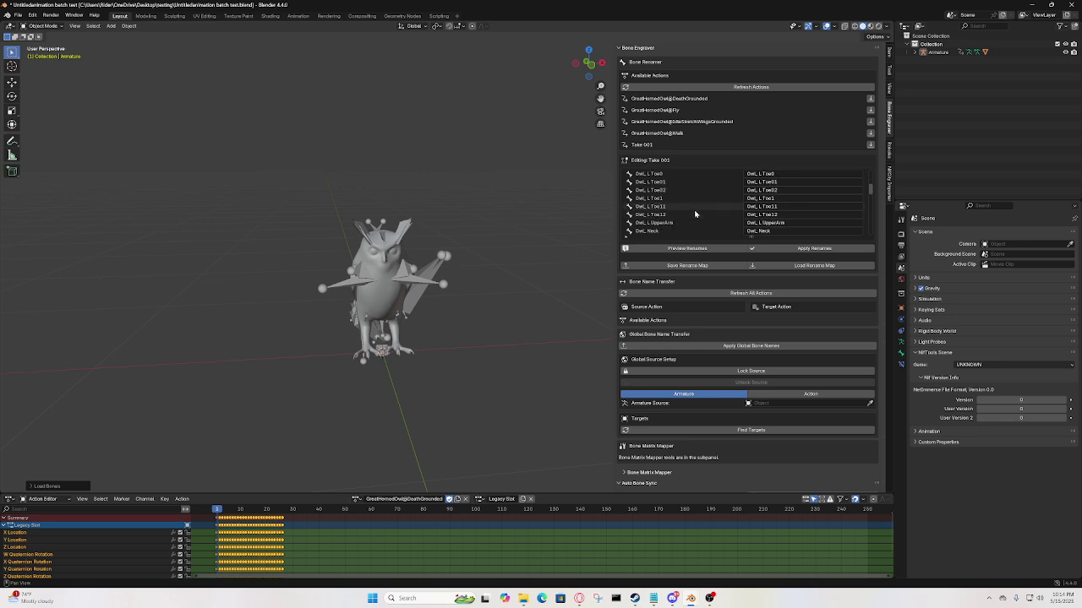
scroll(697, 215, "up", 8)
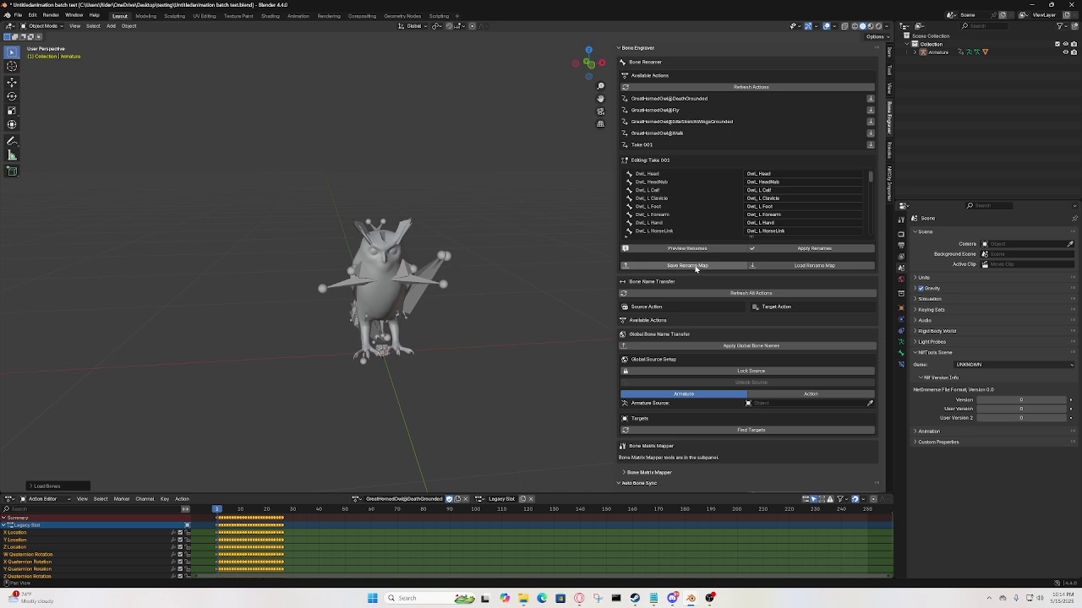
scroll(672, 203, "down", 7)
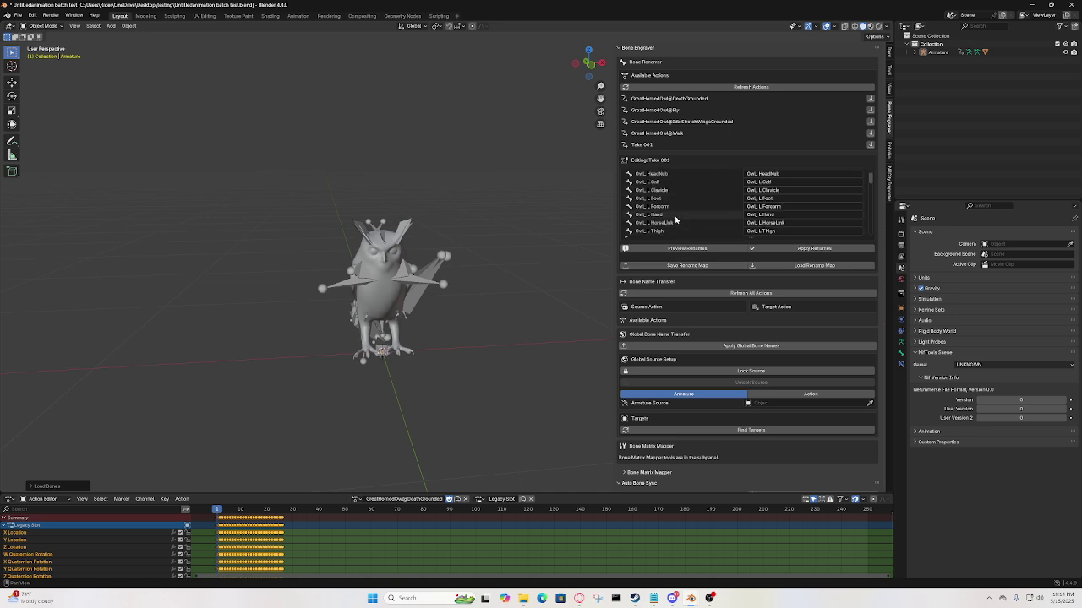
scroll(680, 228, "up", 6)
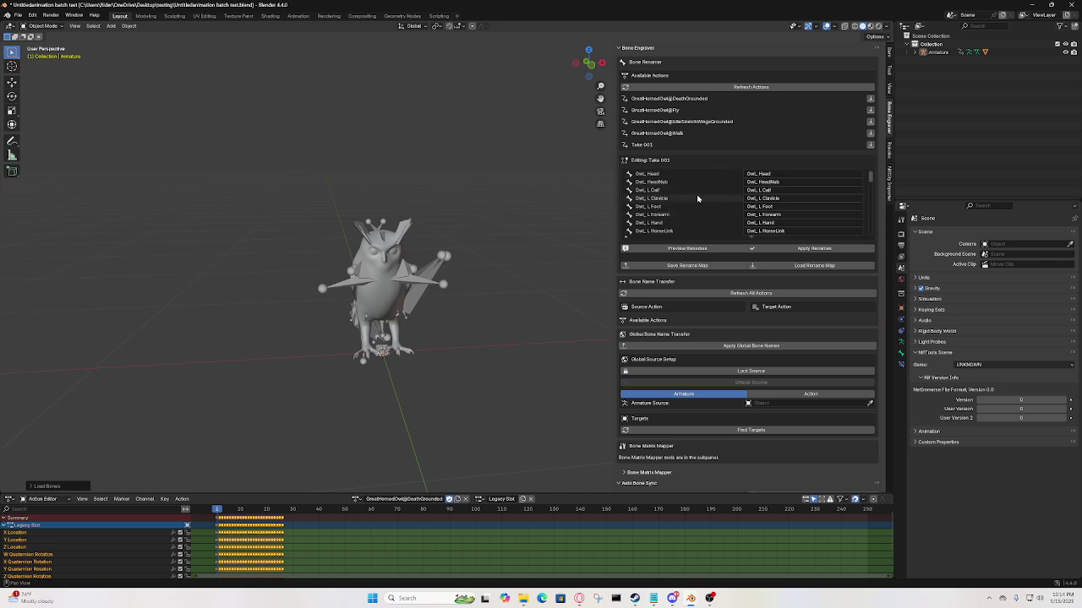
In the Bone Renamer list, set the new name of Owl_ L UpperArm to Owl_ L Upper and apply the renames
middle_click_drag(532, 268, 463, 256)
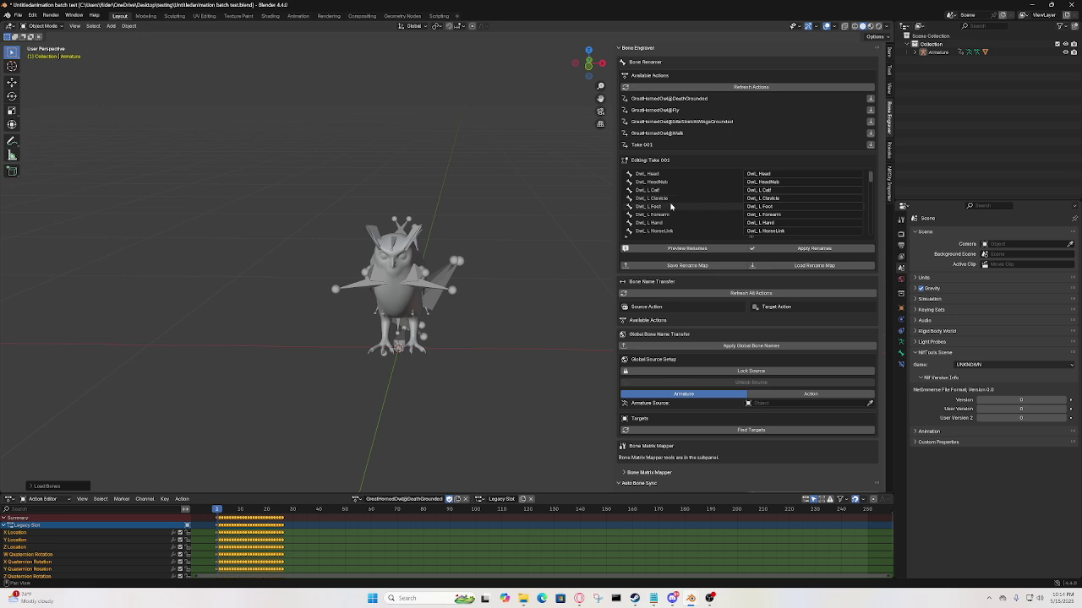
scroll(676, 207, "down", 5)
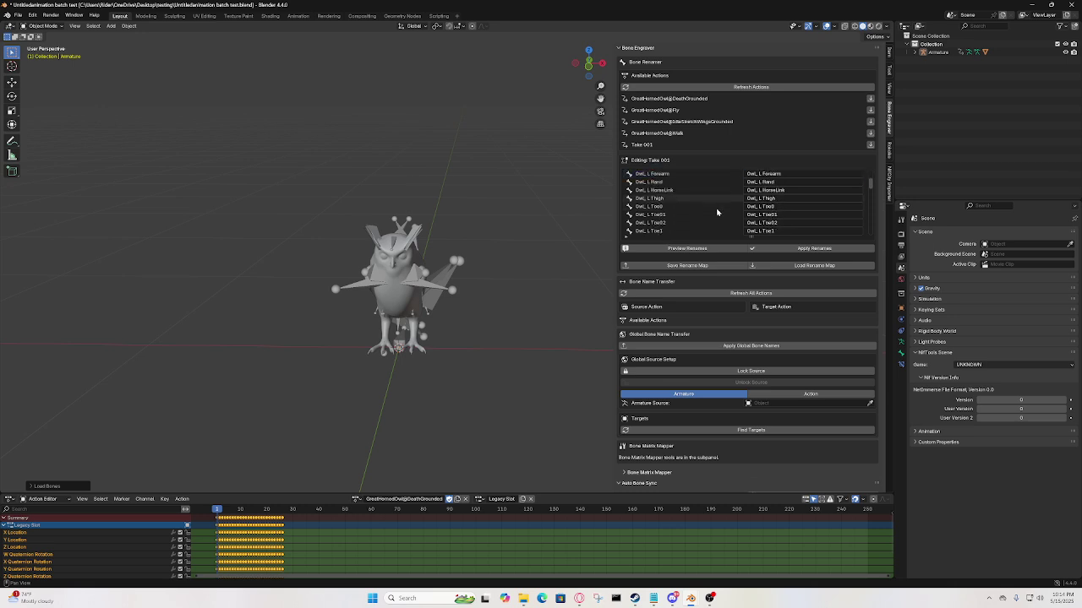
scroll(717, 211, "down", 5)
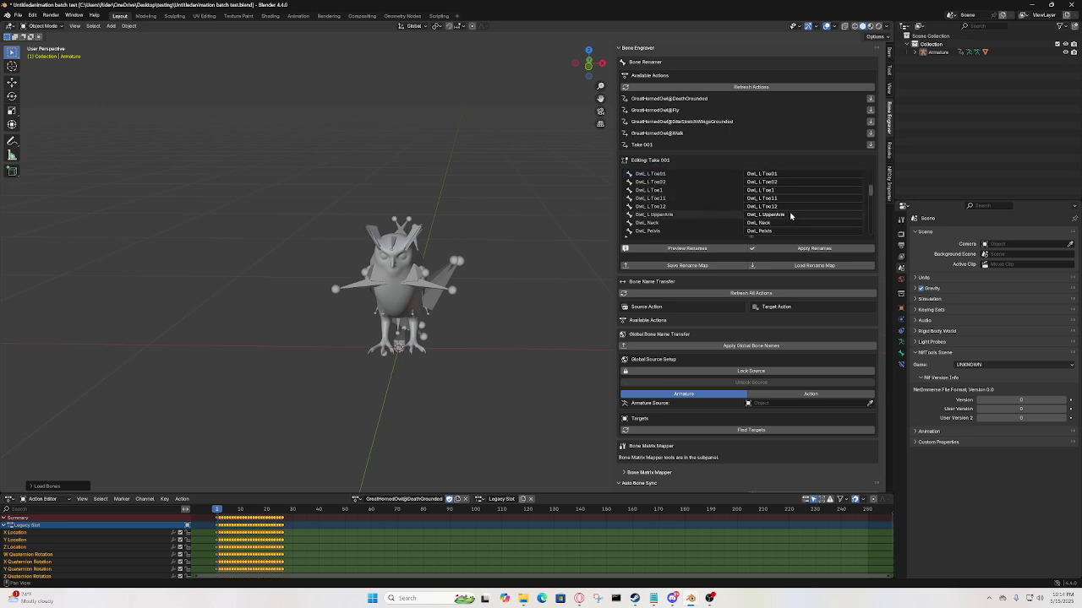
left_click(765, 215)
left_click(797, 249)
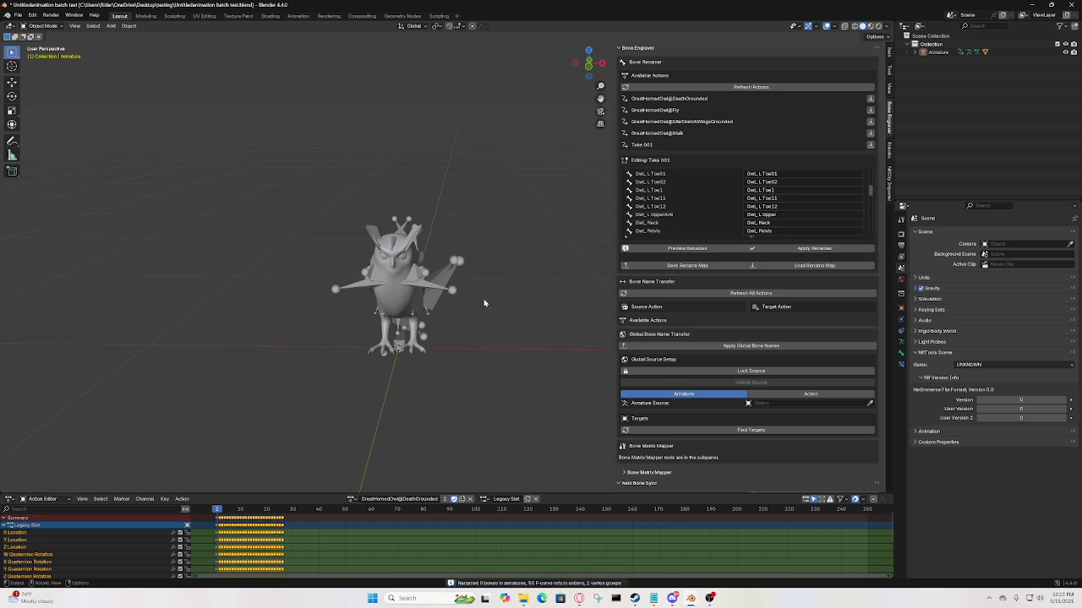
Select the armature, switch it to Pose Mode and inspect the owl's bones from several angles
middle_click_drag(483, 304, 549, 283)
scroll(461, 293, "up", 3)
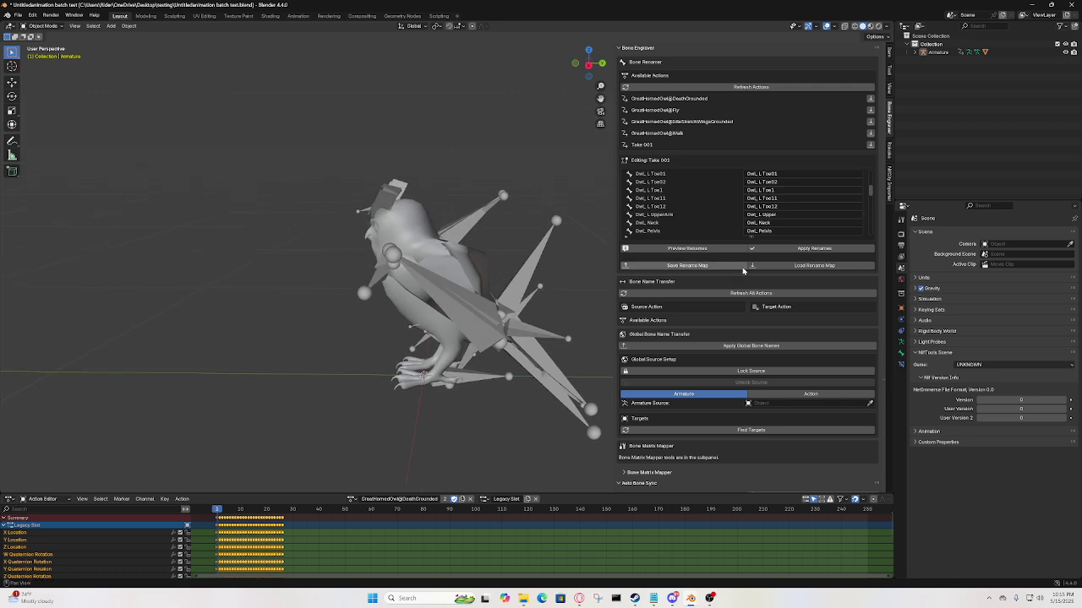
middle_click_drag(470, 290, 457, 270)
middle_click_drag(472, 306, 485, 226)
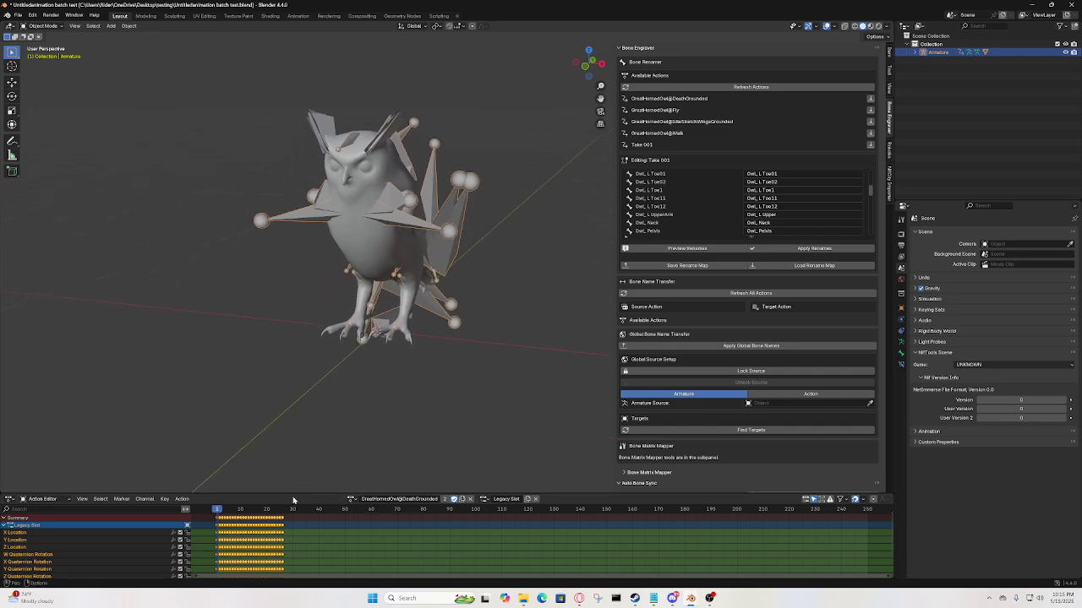
left_click(41, 26)
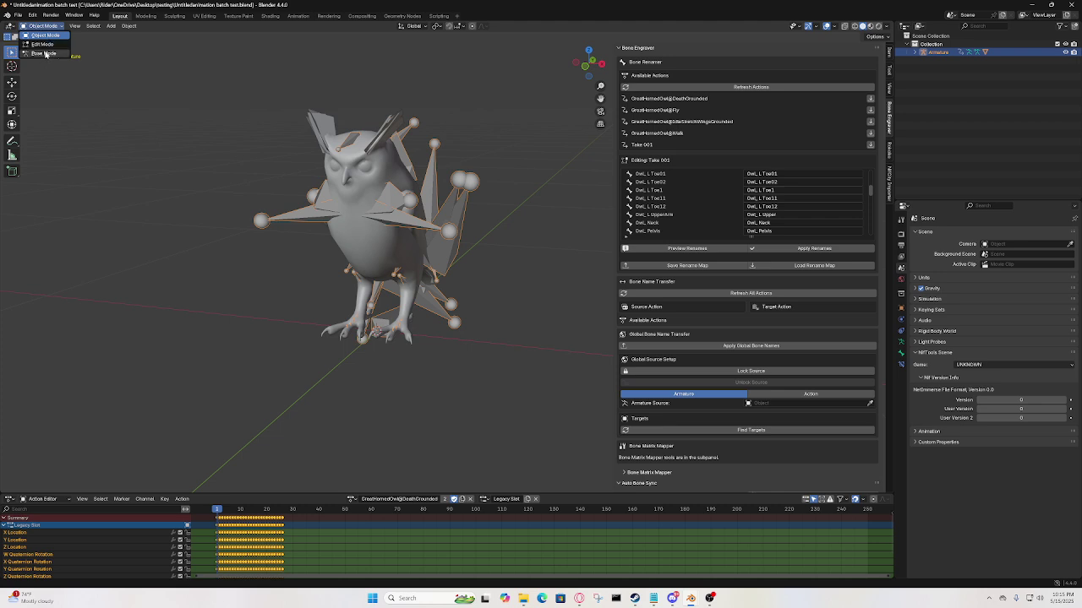
left_click(45, 53)
middle_click_drag(495, 278, 482, 245)
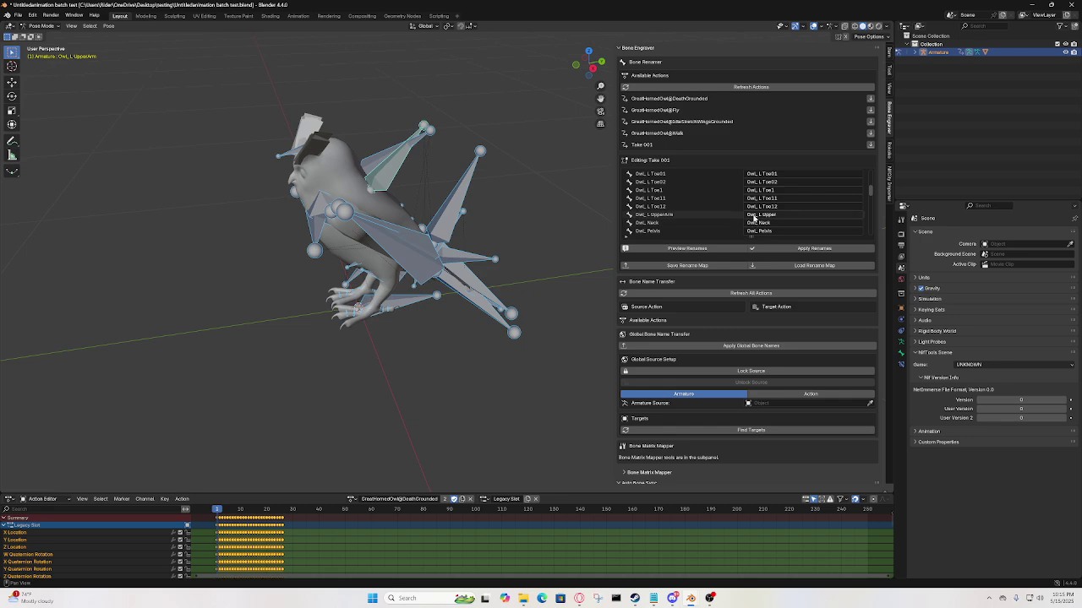
mouse_move(518, 213)
middle_mouse_down()
mouse_move(507, 206)
mouse_move(529, 219)
middle_mouse_up()
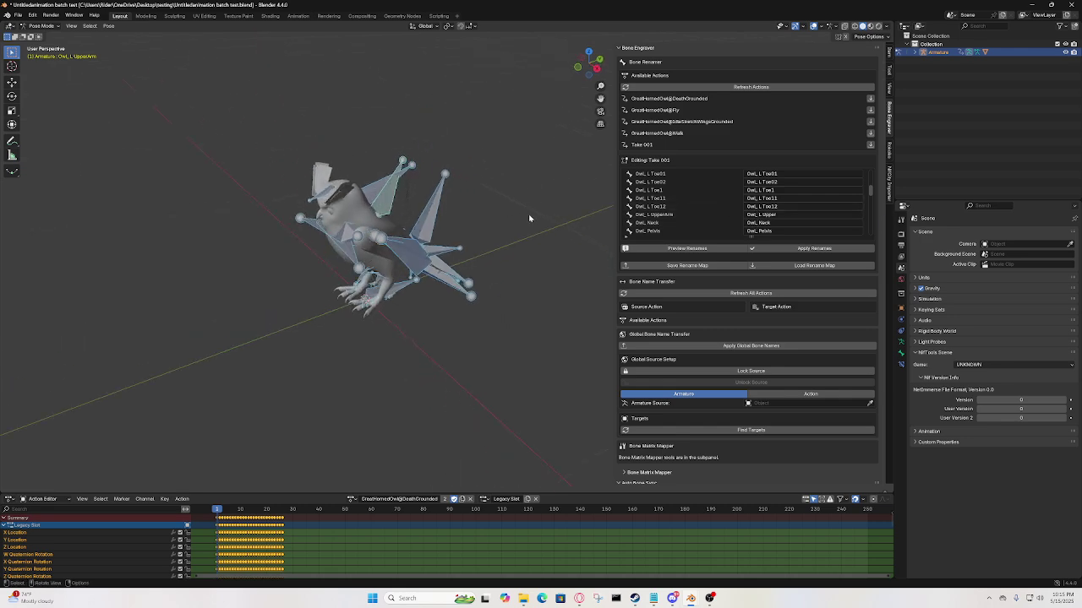
Assign the Take 001 action to the armature and inspect the owl's pose
left_click(352, 499)
left_click(379, 436)
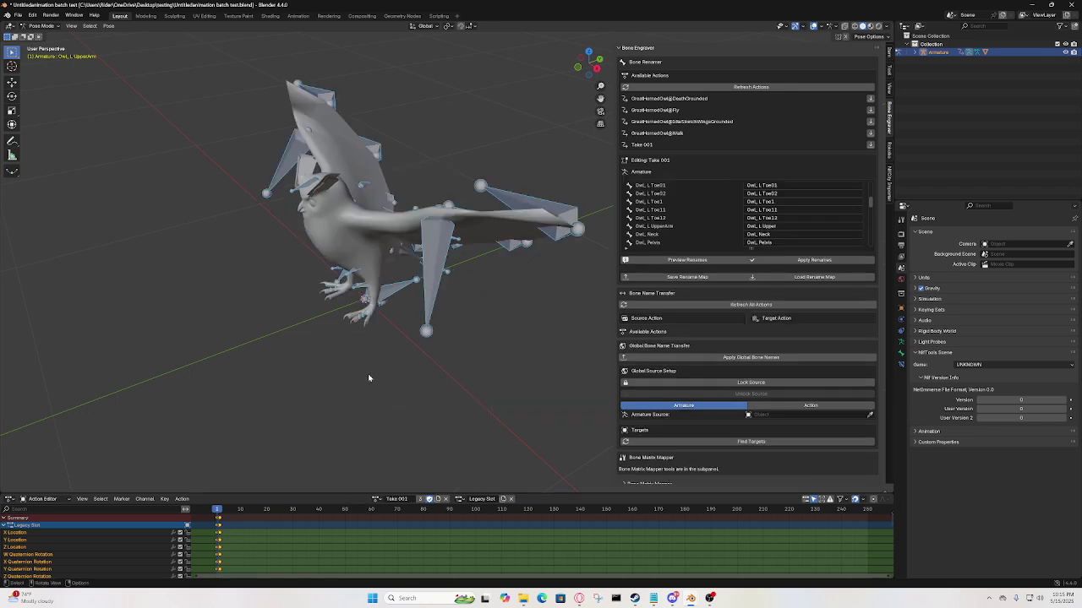
middle_click_drag(360, 414, 423, 393)
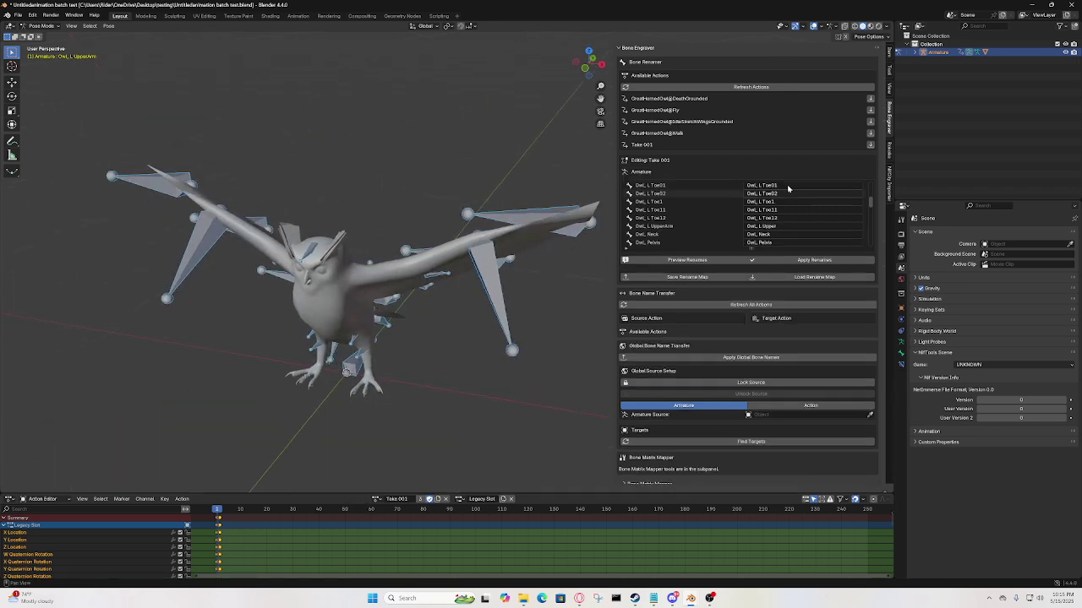
Check the bone name list, confirm Owl_ L Upper as the new name for Owl_ L UpperArm and apply the renames again
scroll(769, 213, "down", 8)
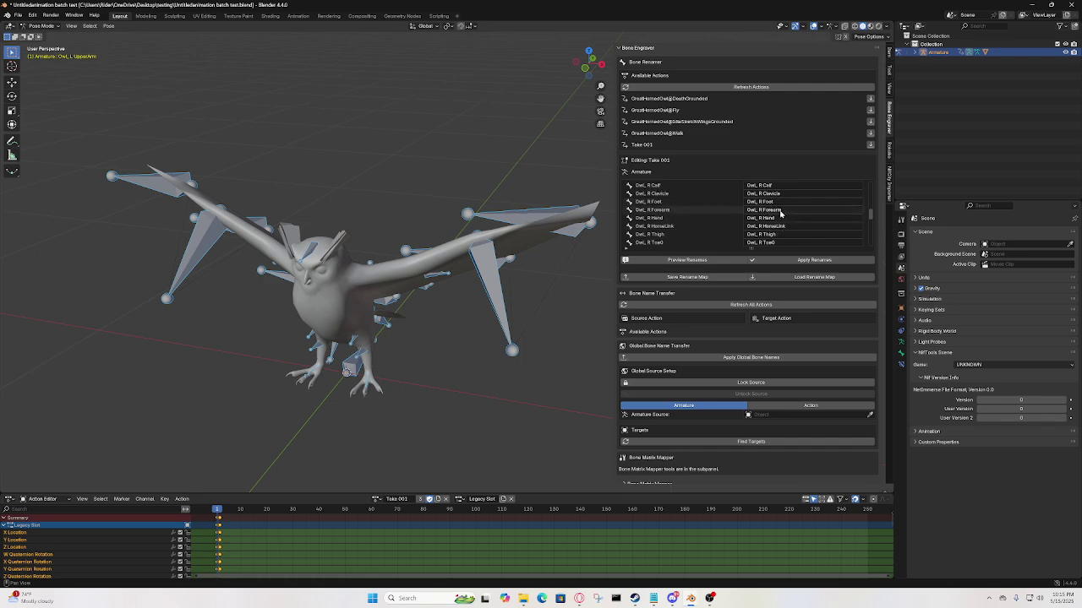
scroll(761, 219, "up", 7)
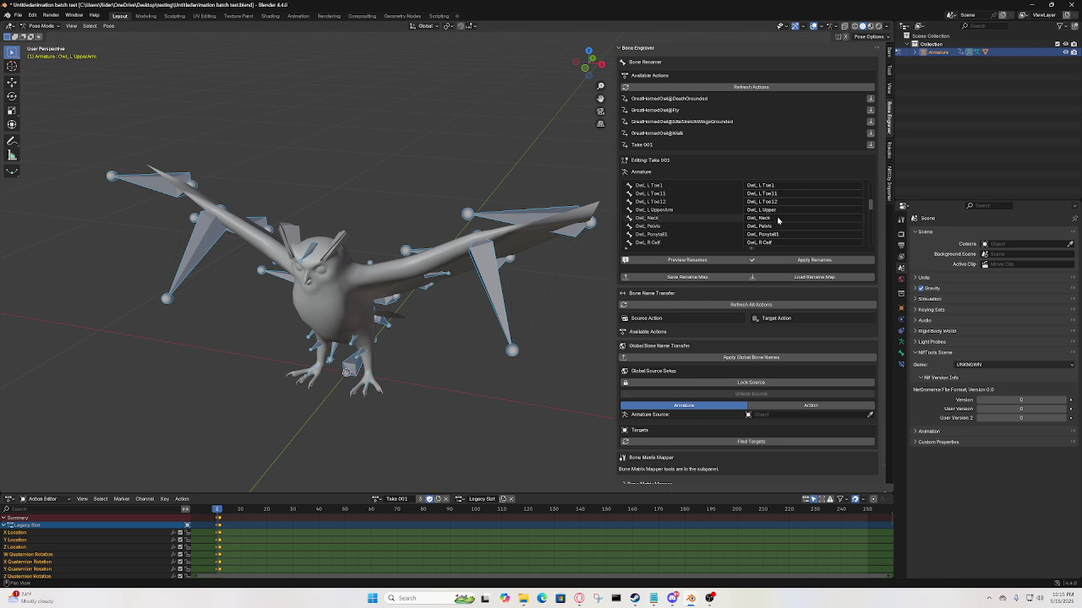
scroll(778, 216, "up", 9)
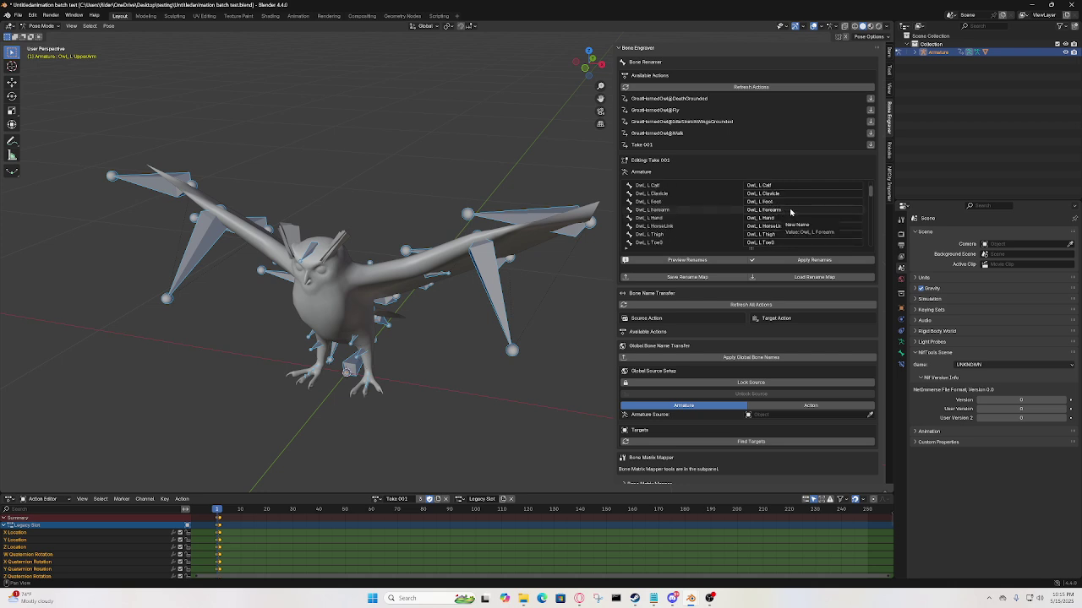
scroll(765, 226, "down", 8)
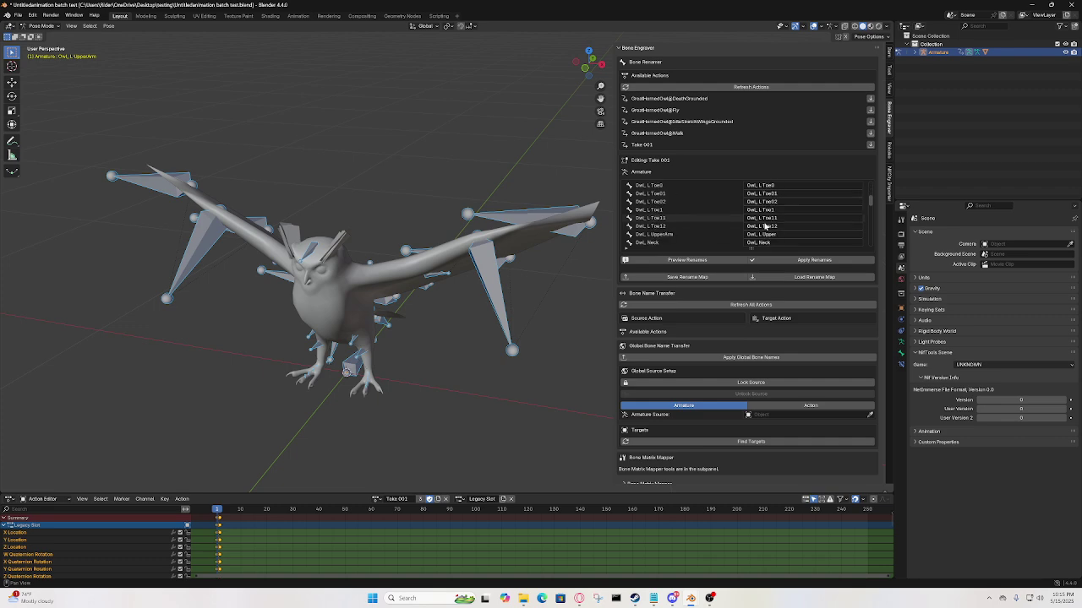
scroll(765, 226, "down", 1)
left_click(764, 226)
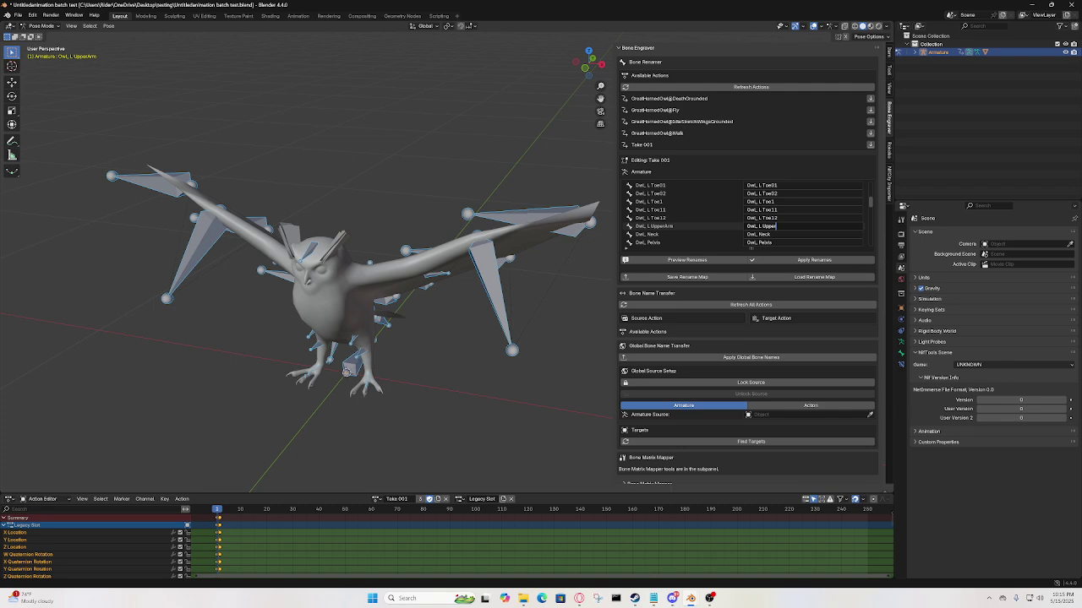
key("Return")
left_click(807, 261)
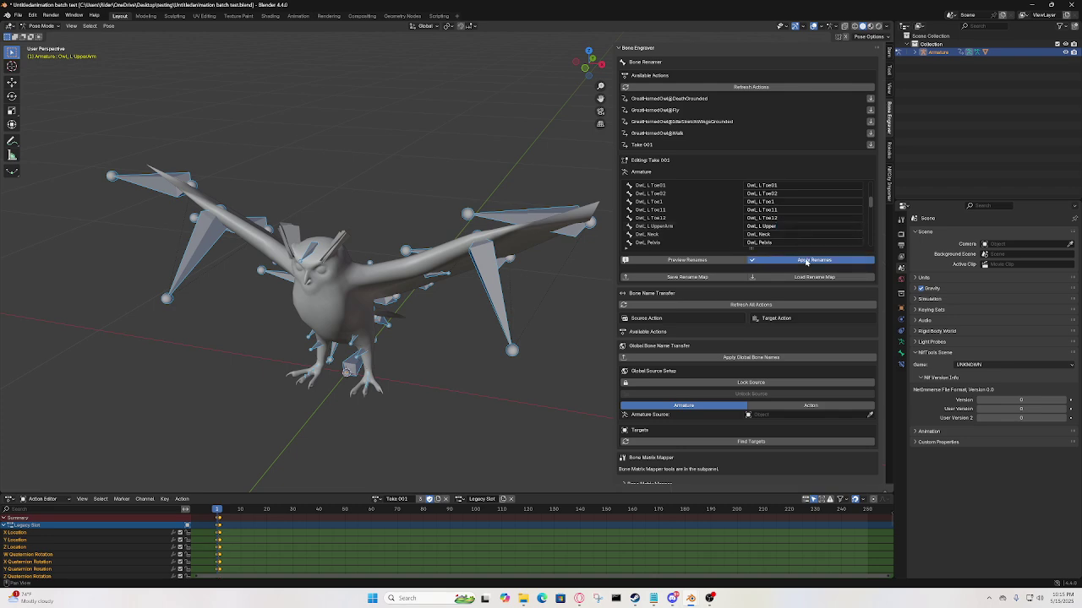
Assign the GreatHornedOwl@DeathGrounded action to the armature, move to frame 0 and inspect the pose and channels
middle_click_drag(385, 329, 421, 318)
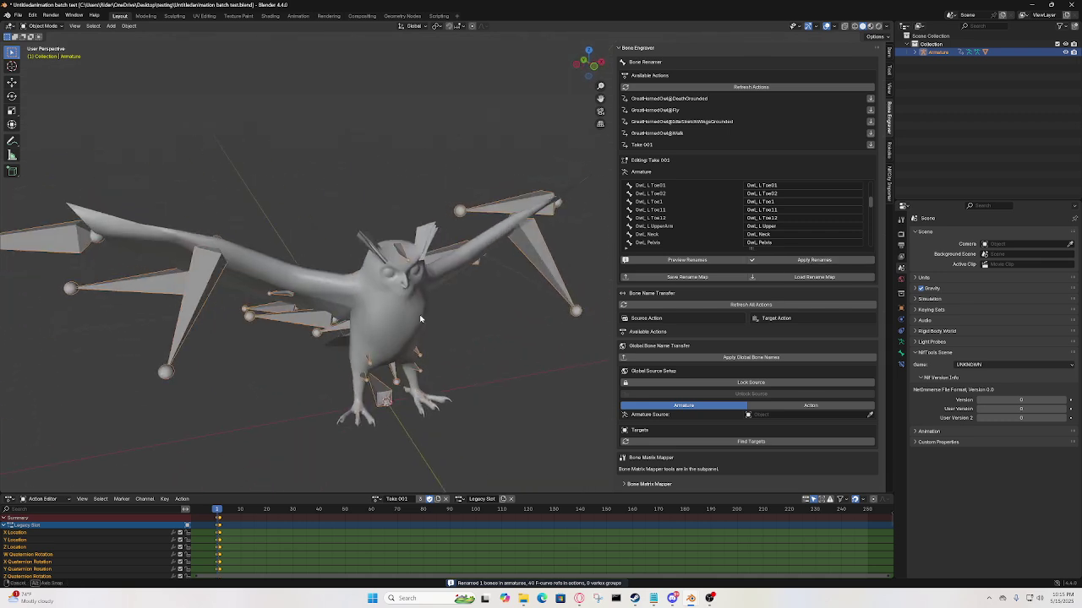
left_click(376, 498)
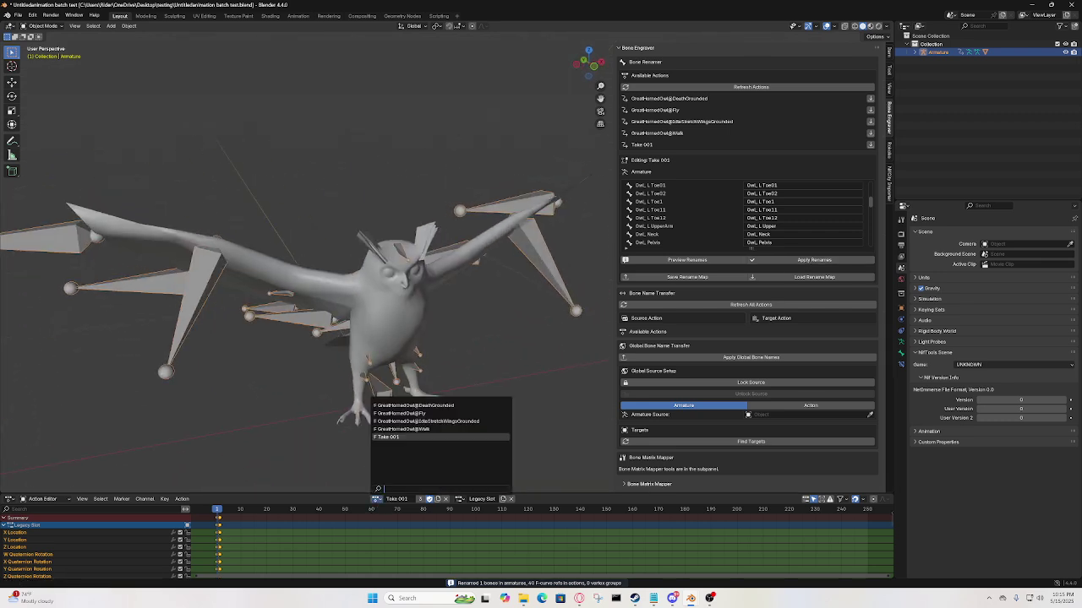
left_click(425, 406)
mouse_move(425, 405)
middle_mouse_down()
mouse_move(467, 382)
mouse_move(391, 422)
mouse_move(377, 394)
mouse_move(439, 418)
middle_mouse_up()
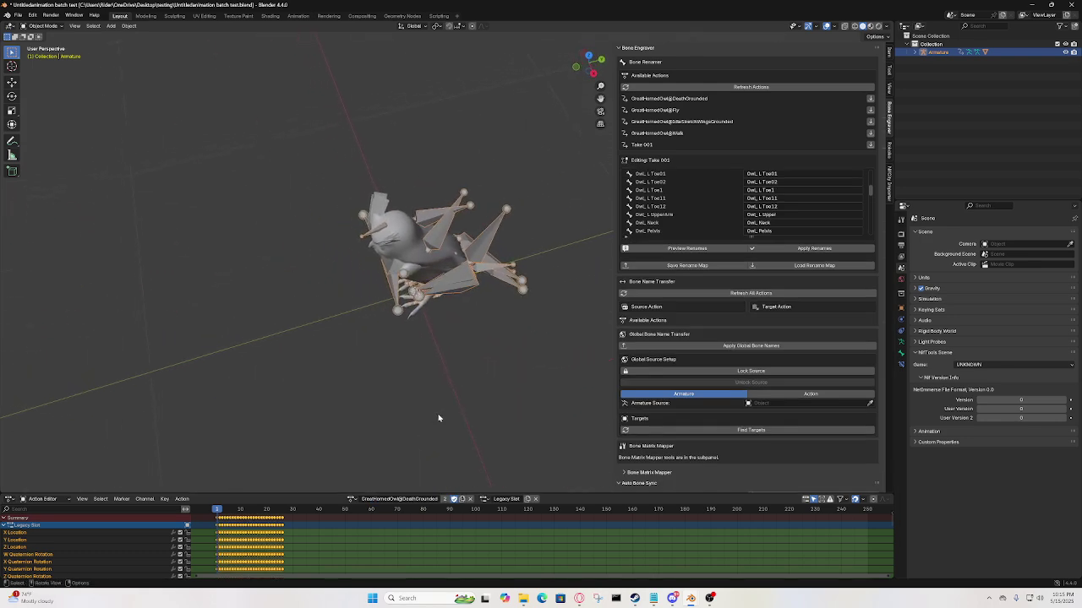
scroll(439, 418, "up", 3)
mouse_move(217, 509)
left_mouse_down()
mouse_move(255, 508)
mouse_move(215, 509)
left_mouse_up()
scroll(87, 554, "down", 2)
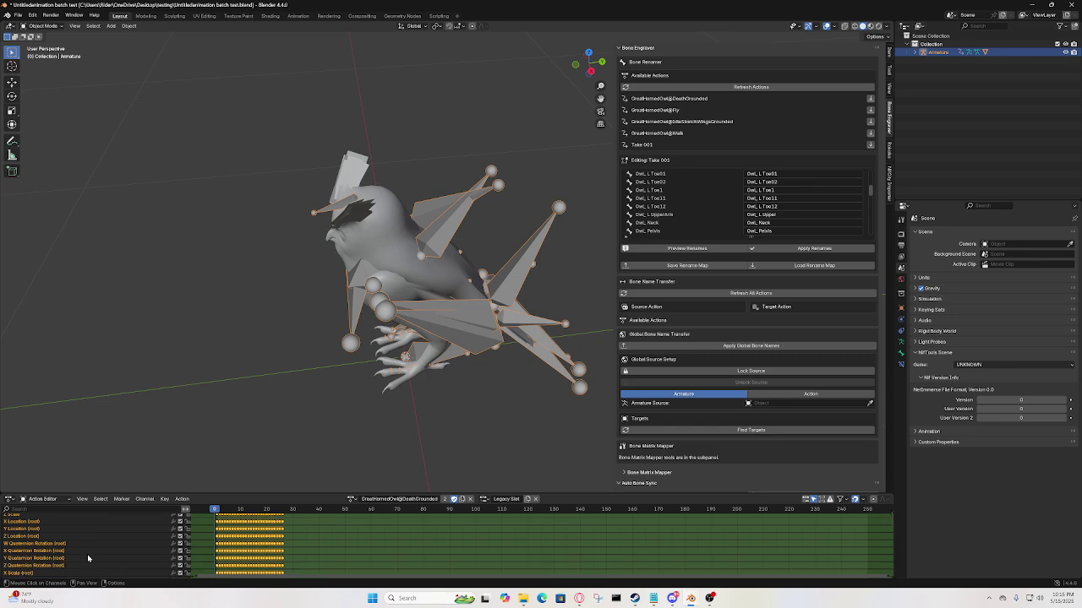
Switch the armature to Pose Mode and face the owl from the front
middle_click_drag(435, 395, 466, 351)
key("Tab")
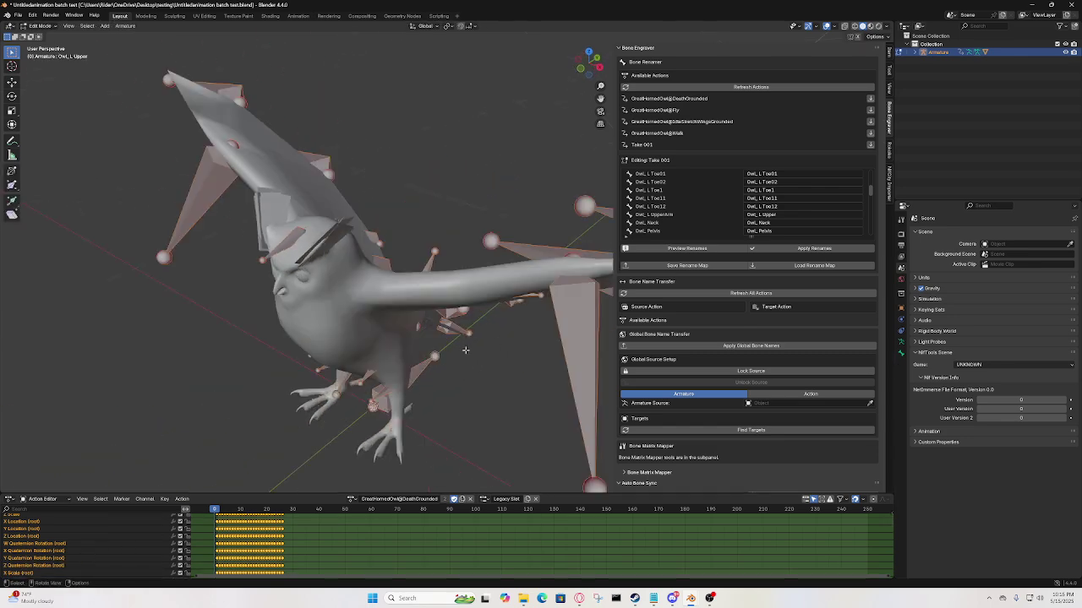
left_click(40, 25)
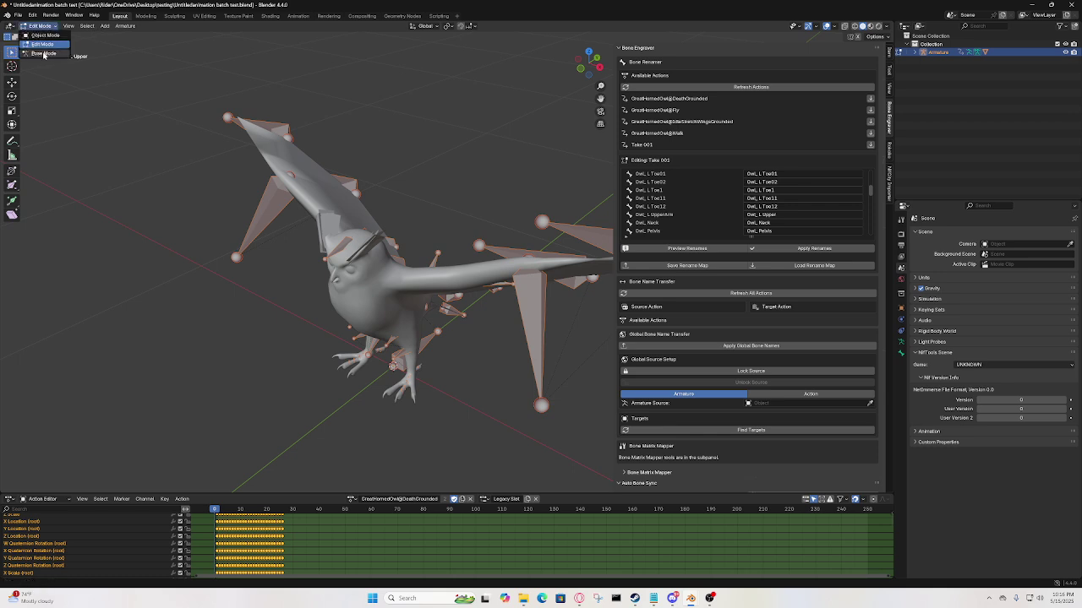
left_click(42, 52)
middle_click_drag(305, 184, 355, 181)
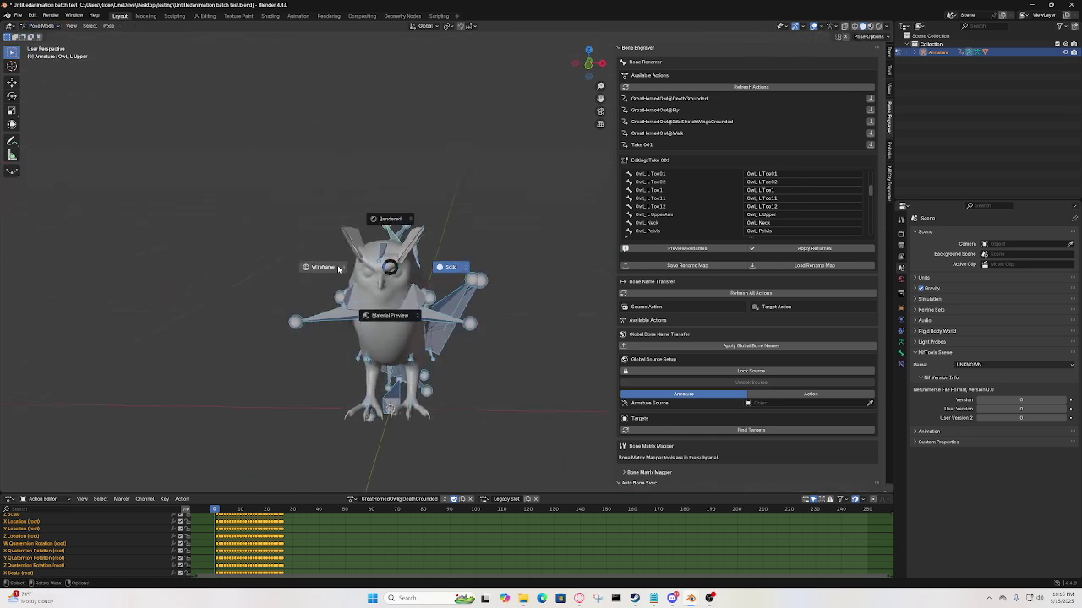
Using wireframe display, select the Owl_ L Upper bone, check its channels in the Action Editor and return to solid display
key("alt+z")
middle_click_drag(423, 292, 413, 298)
left_click(413, 298)
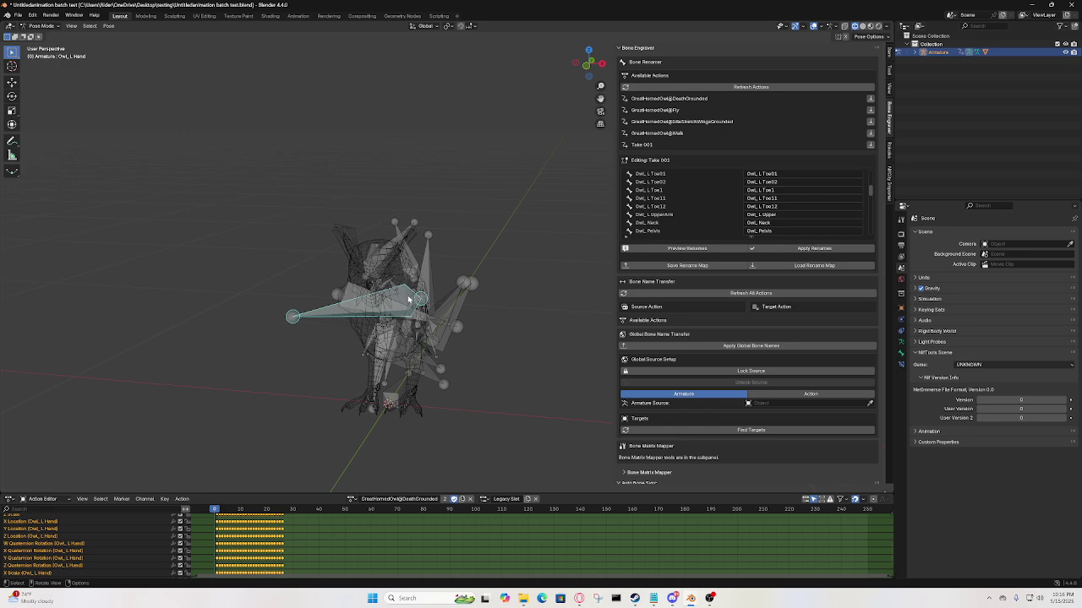
mouse_move(397, 338)
middle_mouse_down()
mouse_move(435, 279)
mouse_move(430, 337)
mouse_move(394, 338)
middle_mouse_up()
left_click(410, 264)
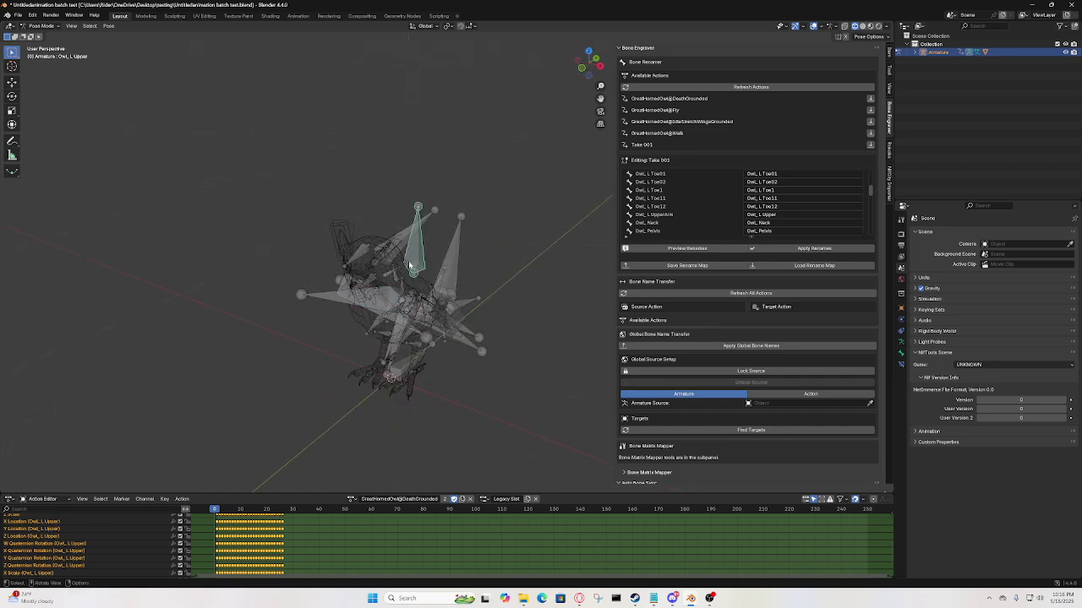
scroll(118, 541, "down", 1)
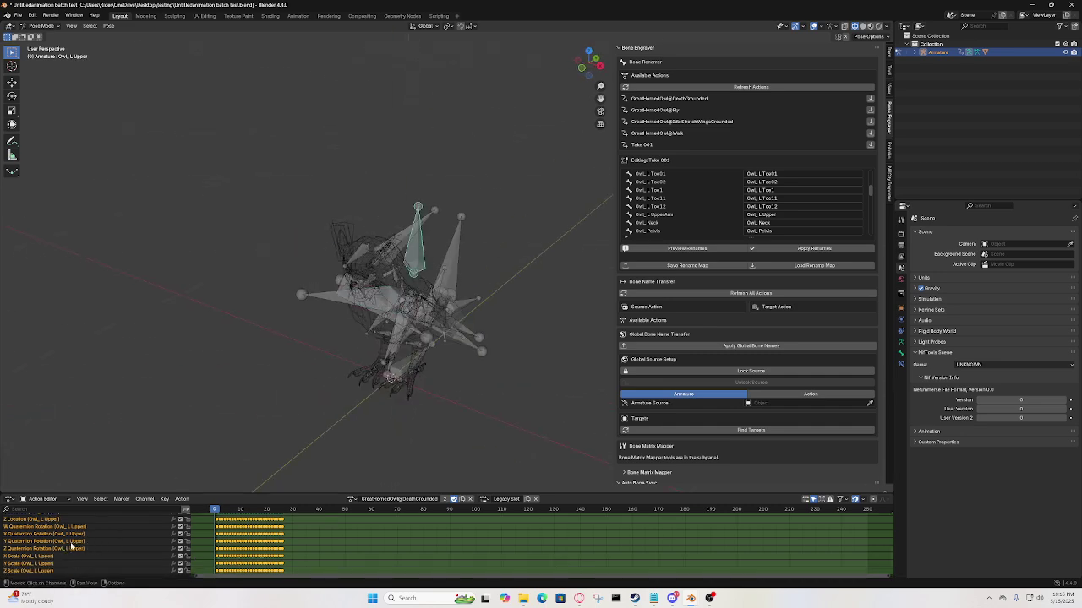
middle_click_drag(417, 284, 471, 306)
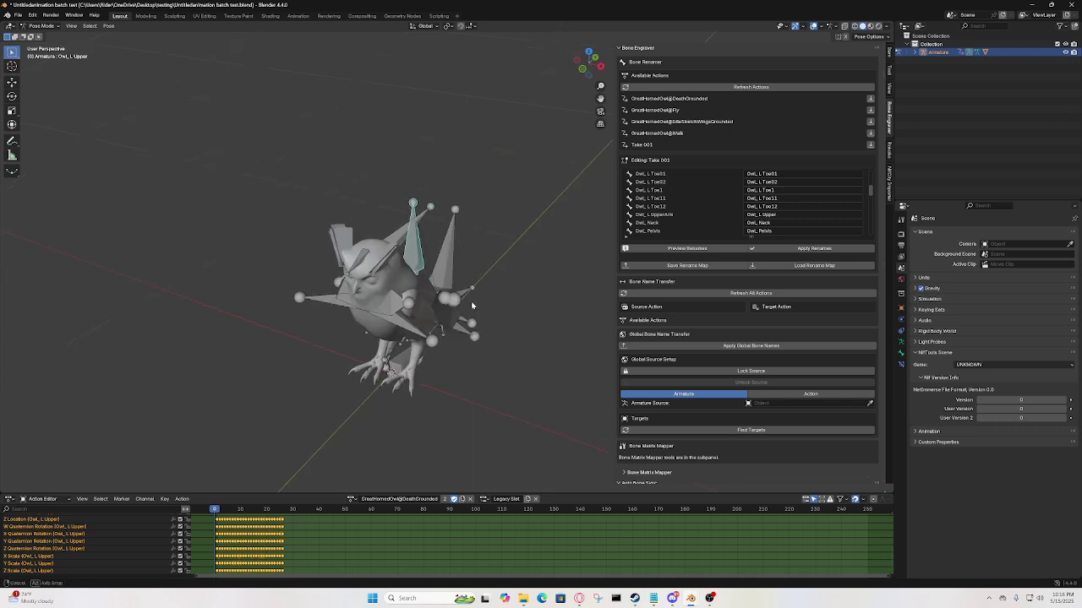
middle_click_drag(310, 370, 355, 398)
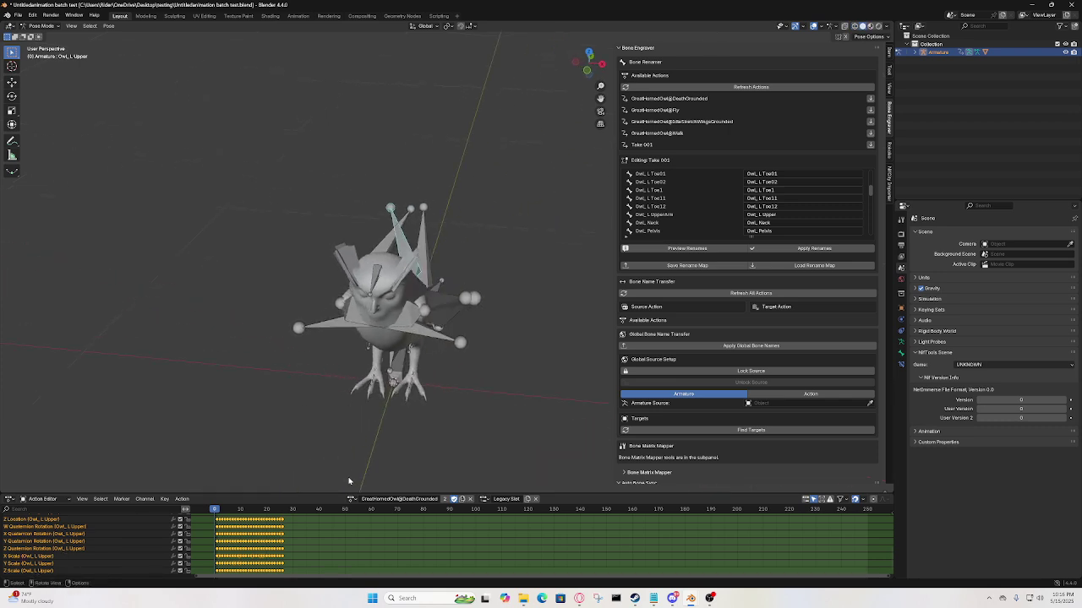
Assign the GreatHornedOwl@Fly action to the armature and check the Owl_ L Upper bone's channels and the pose
left_click(352, 499)
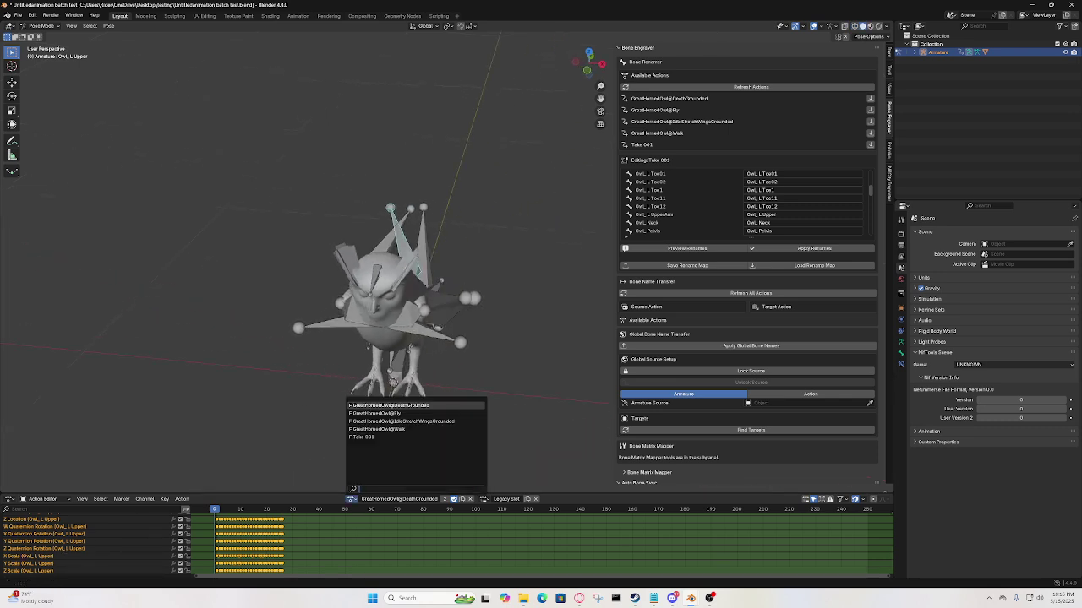
left_click(399, 414)
middle_click_drag(421, 404, 321, 439)
scroll(116, 545, "down", 1)
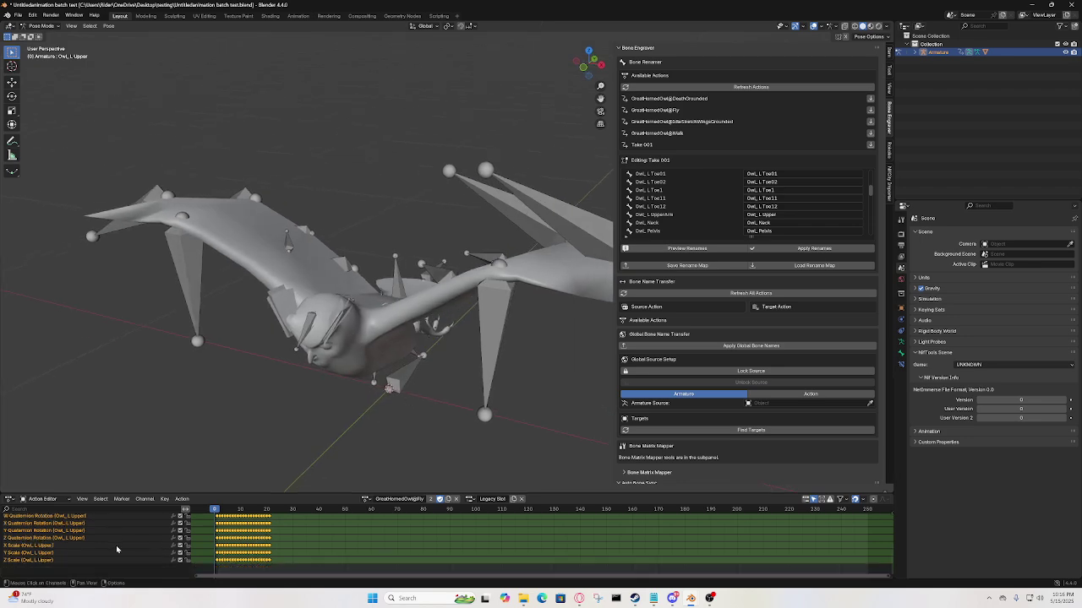
scroll(115, 545, "up", 5)
middle_click_drag(279, 456, 440, 363)
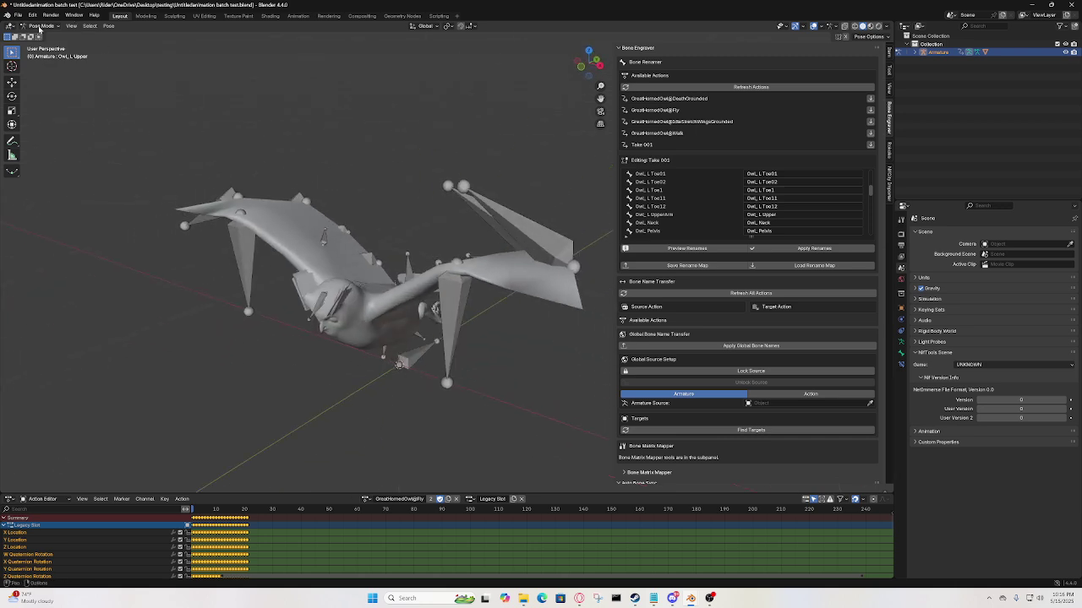
Return the armature to Object Mode and scrub the start of the Fly animation to inspect the owl's wings
left_click(39, 26)
left_click(40, 37)
middle_click_drag(254, 228, 289, 217)
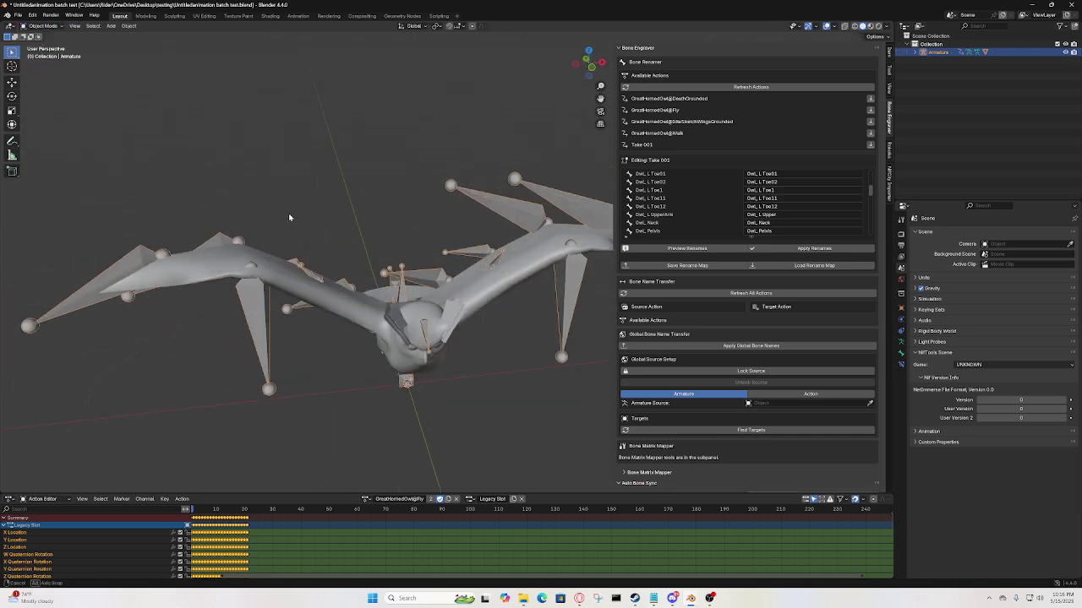
middle_click_drag(424, 302, 346, 355)
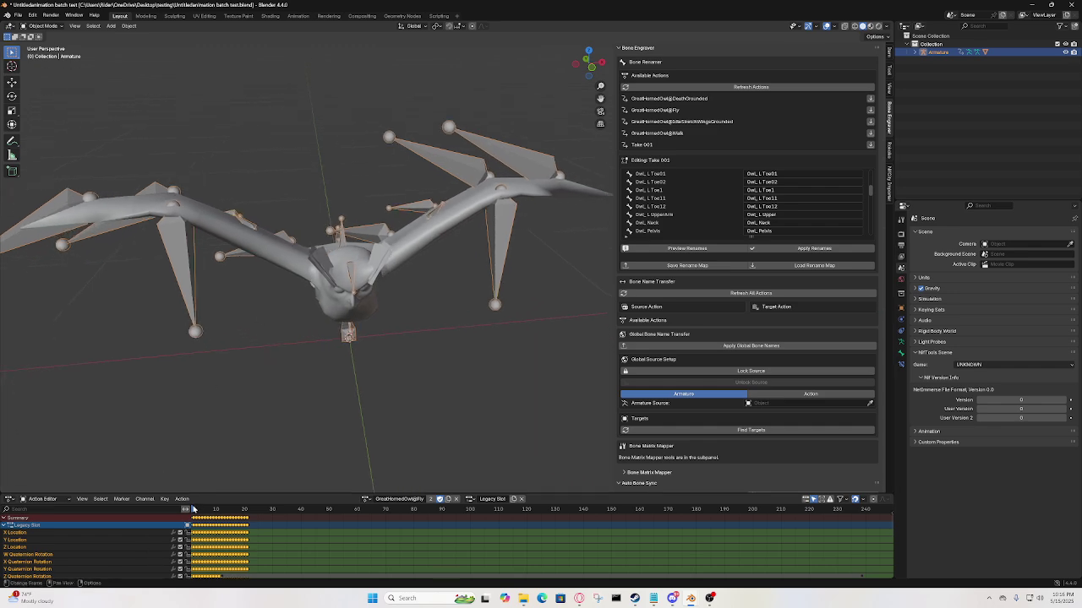
mouse_move(194, 509)
left_mouse_down()
mouse_move(279, 509)
mouse_move(194, 510)
left_mouse_up()
middle_click_drag(474, 329, 350, 309)
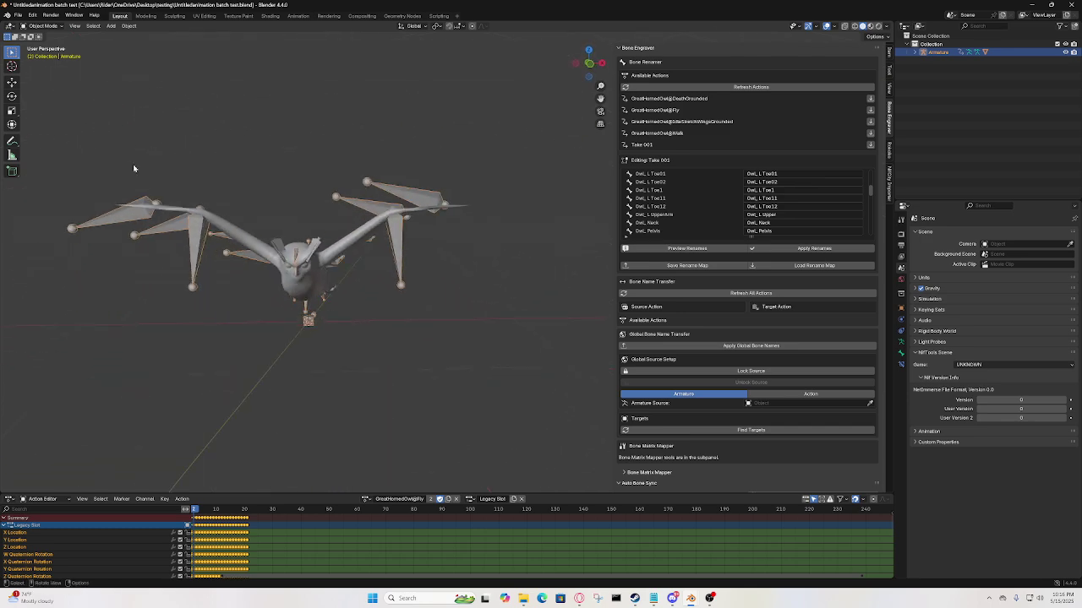
Inspect the owl's wings from the side with the GreatHornedOwl@Fly action assigned
left_click(367, 499)
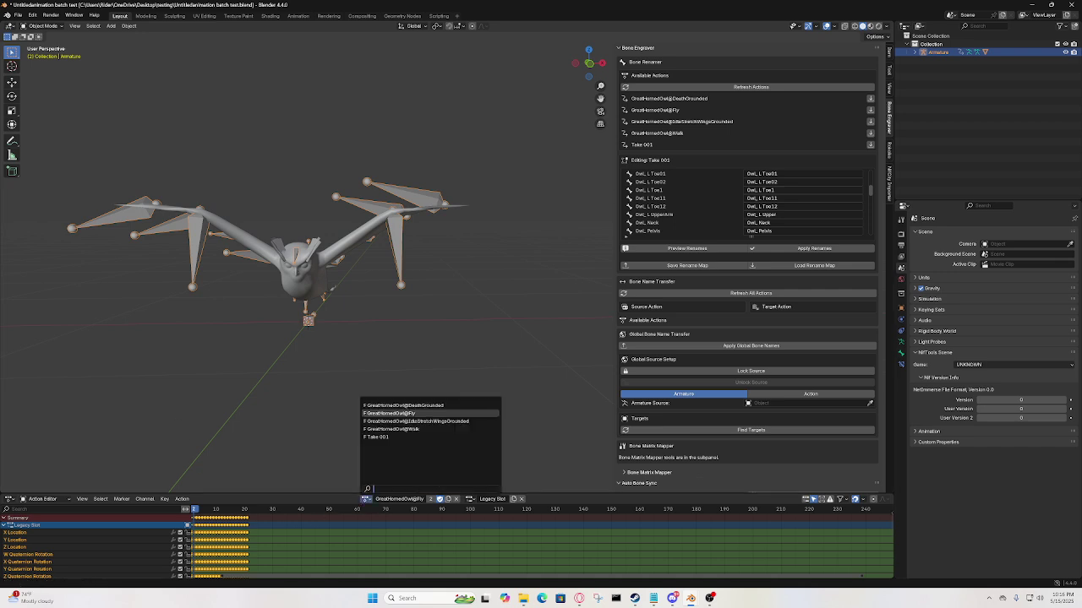
left_click(400, 439)
middle_click_drag(401, 439, 512, 338)
middle_click_drag(437, 323, 373, 331)
key("space")
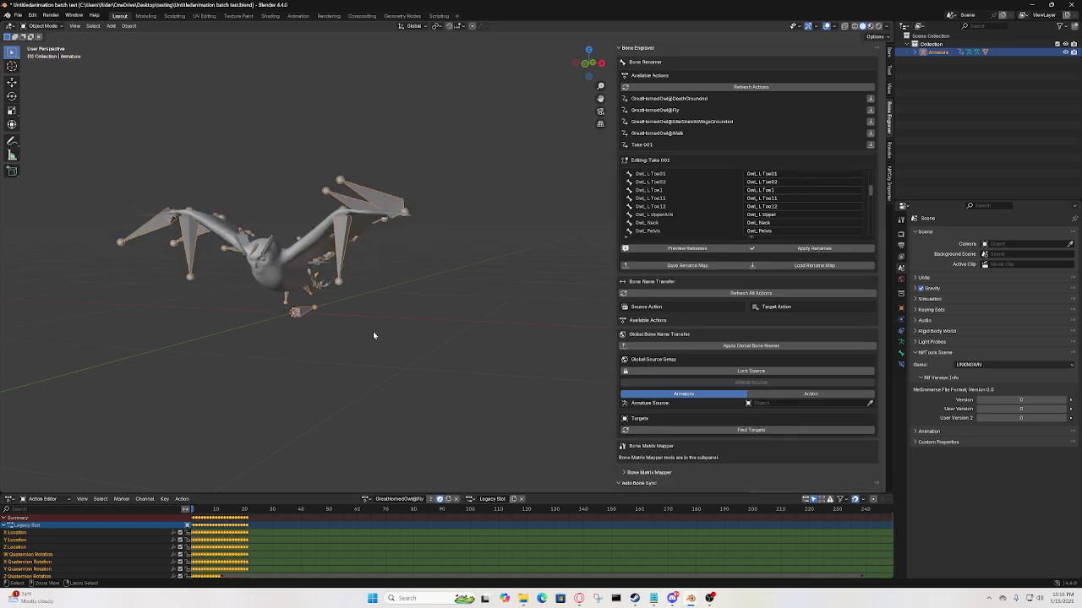
key("Escape")
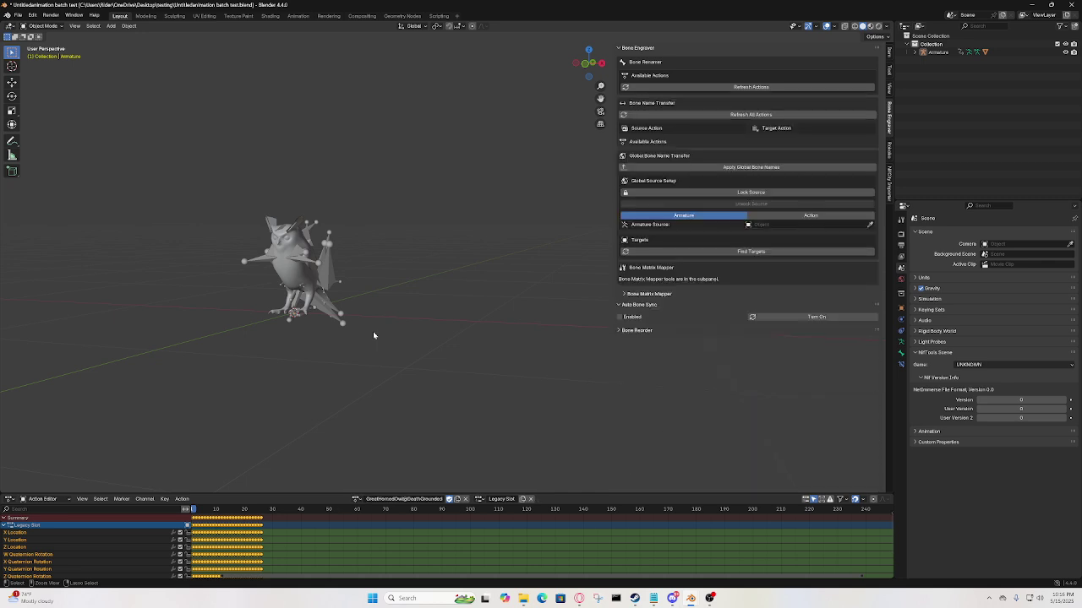
Select the owl armature and refresh all available actions for Bone Name Transfer
middle_click_drag(372, 333, 409, 339)
left_click(385, 288)
middle_click_drag(395, 292, 595, 258)
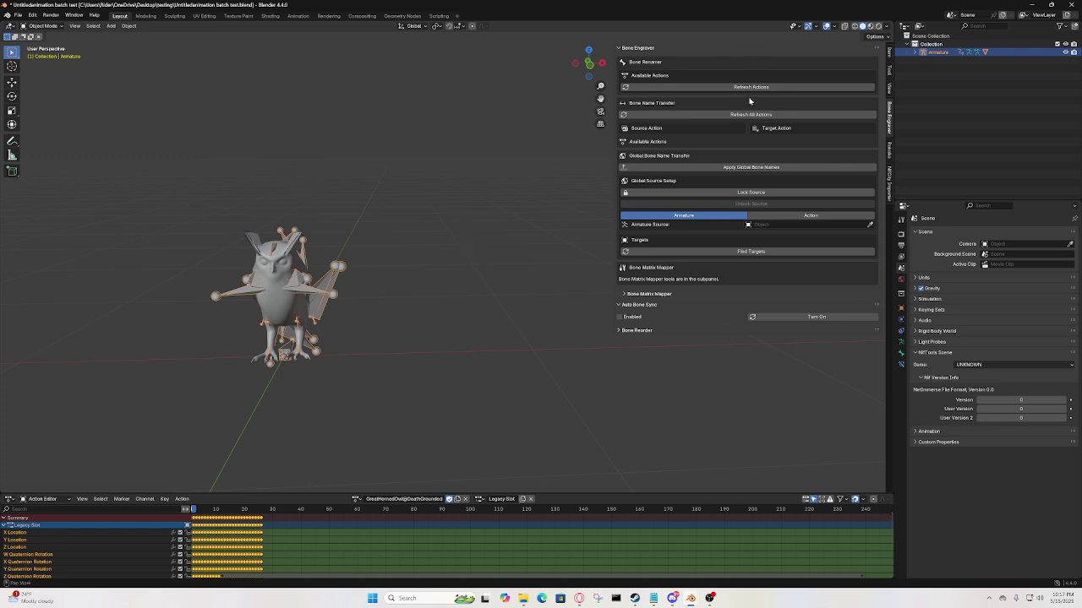
left_click(747, 115)
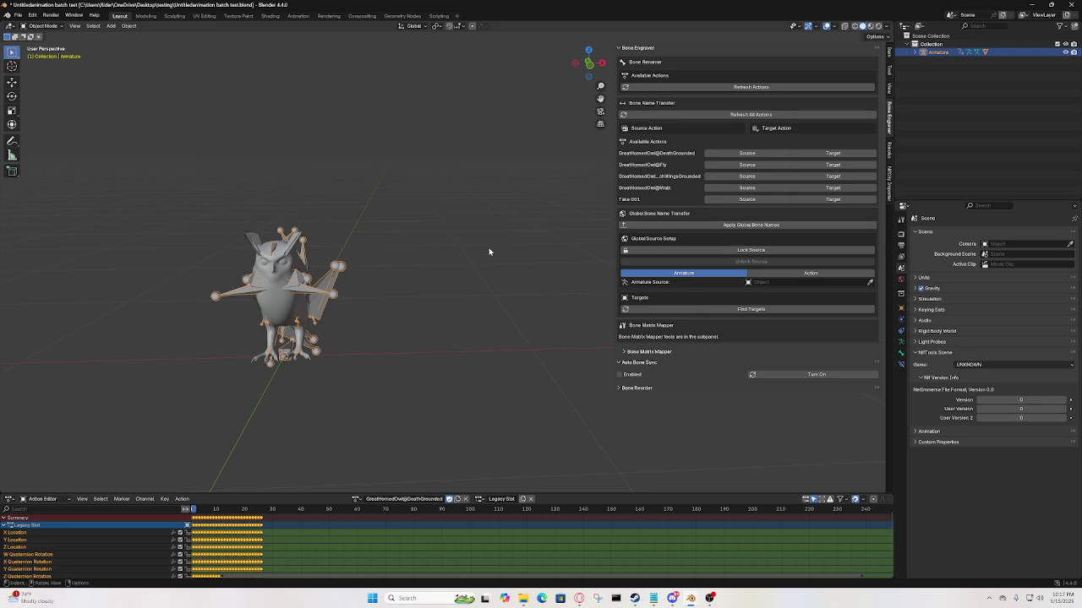
Set Armature as the armature source for the global bone name transfer and review its source bones
middle_click_drag(488, 251, 507, 259)
left_click(868, 284)
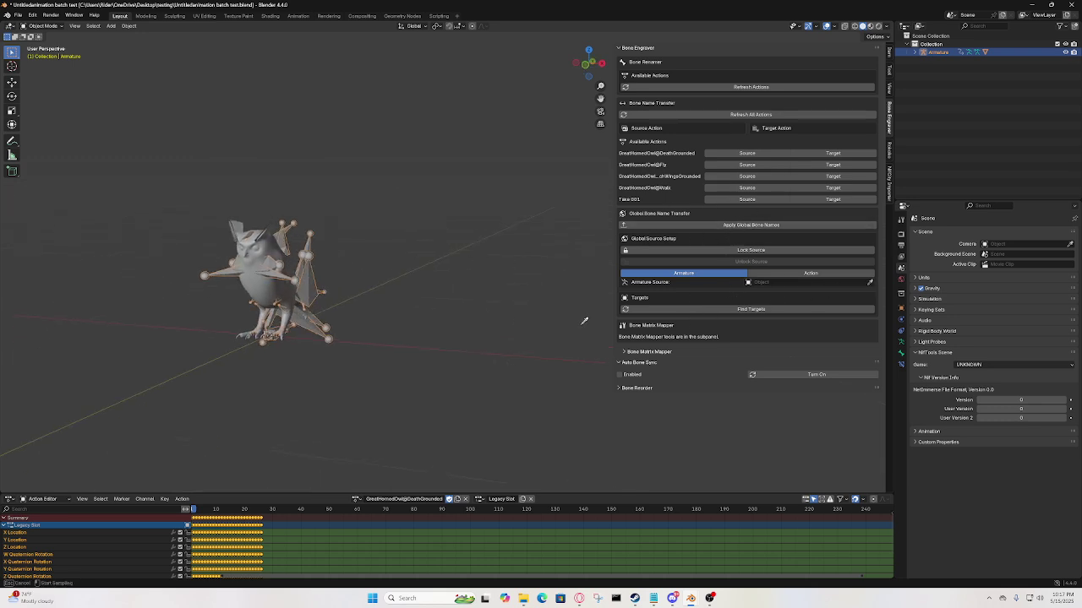
left_click(309, 254)
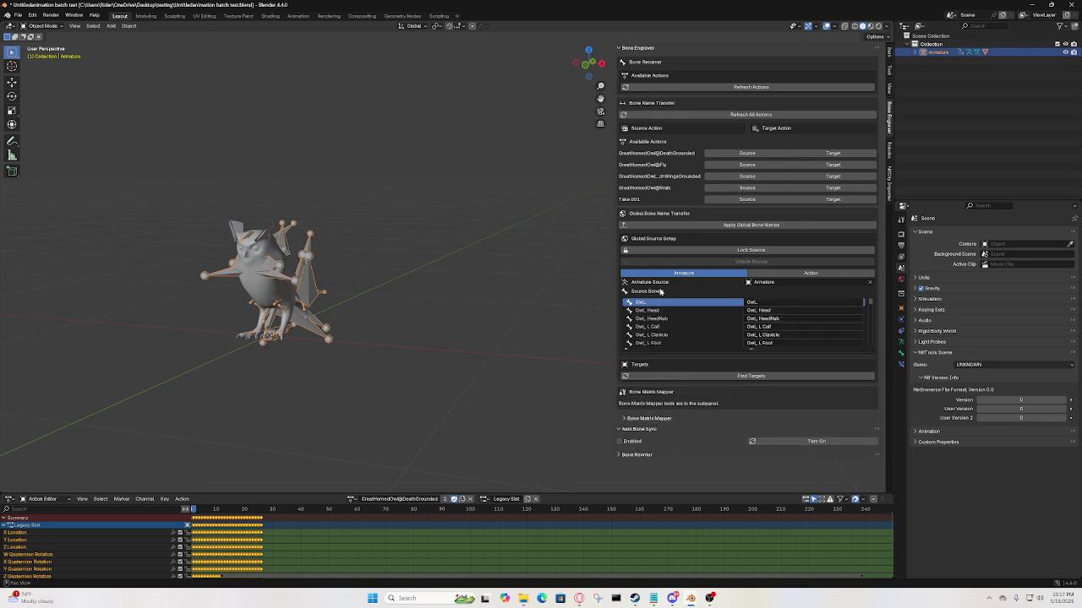
scroll(694, 319, "down", 7)
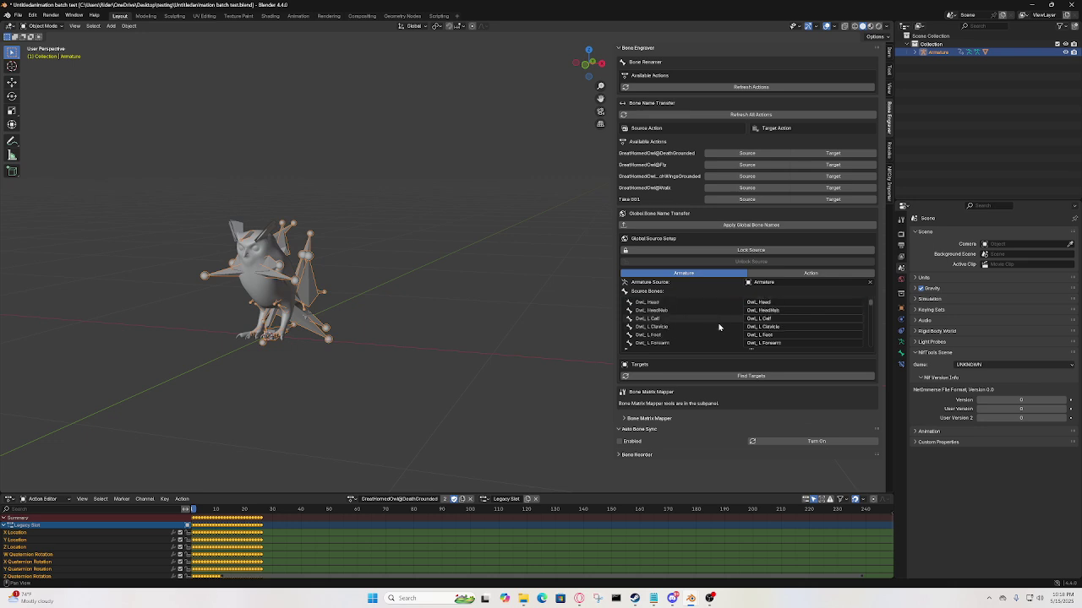
scroll(692, 326, "up", 6)
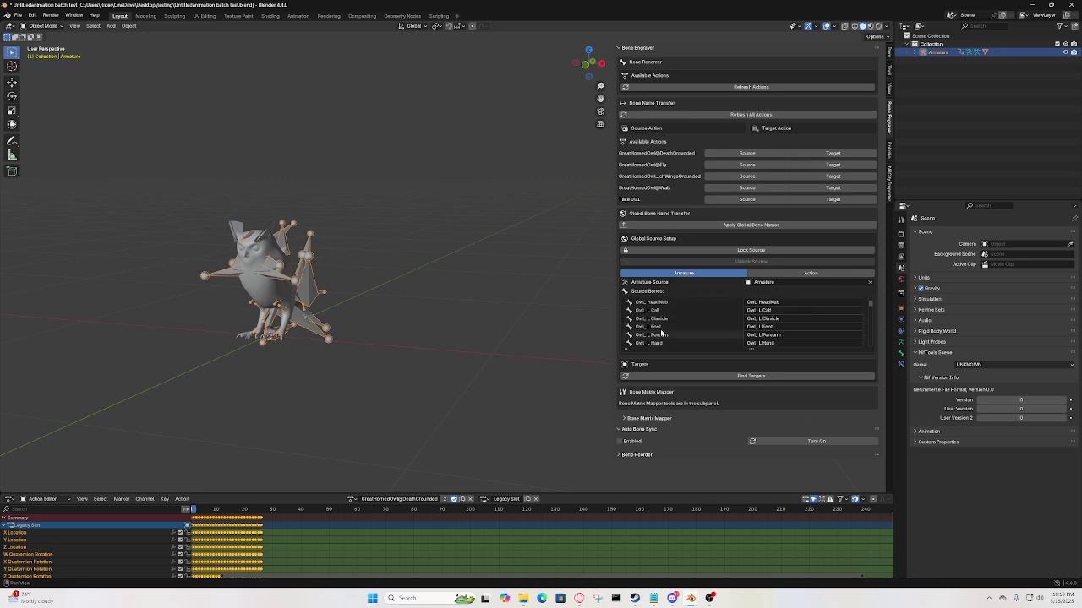
scroll(659, 320, "down", 5)
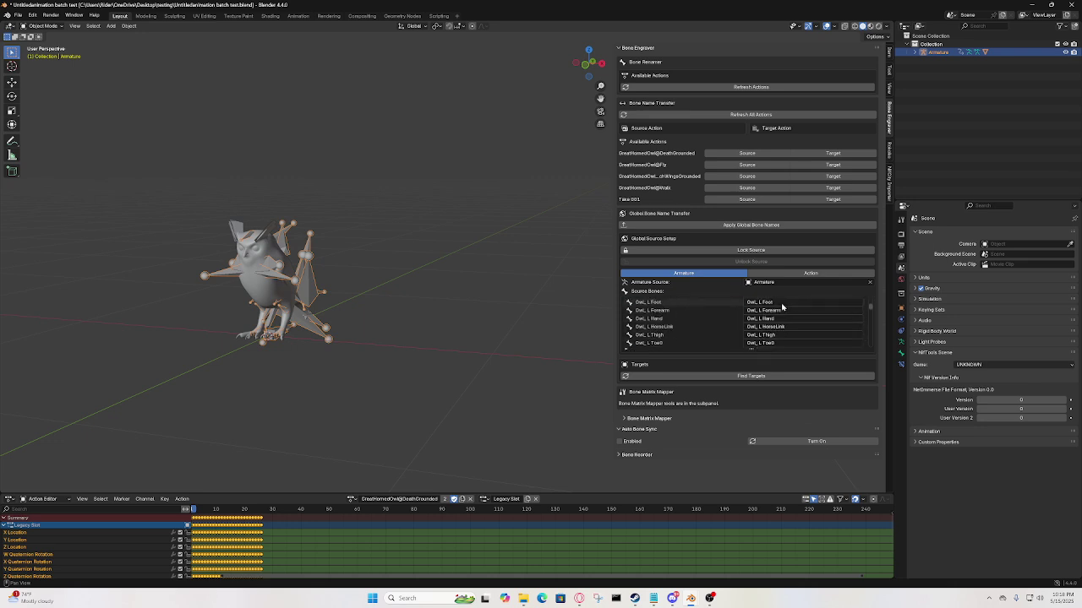
scroll(788, 323, "down", 8)
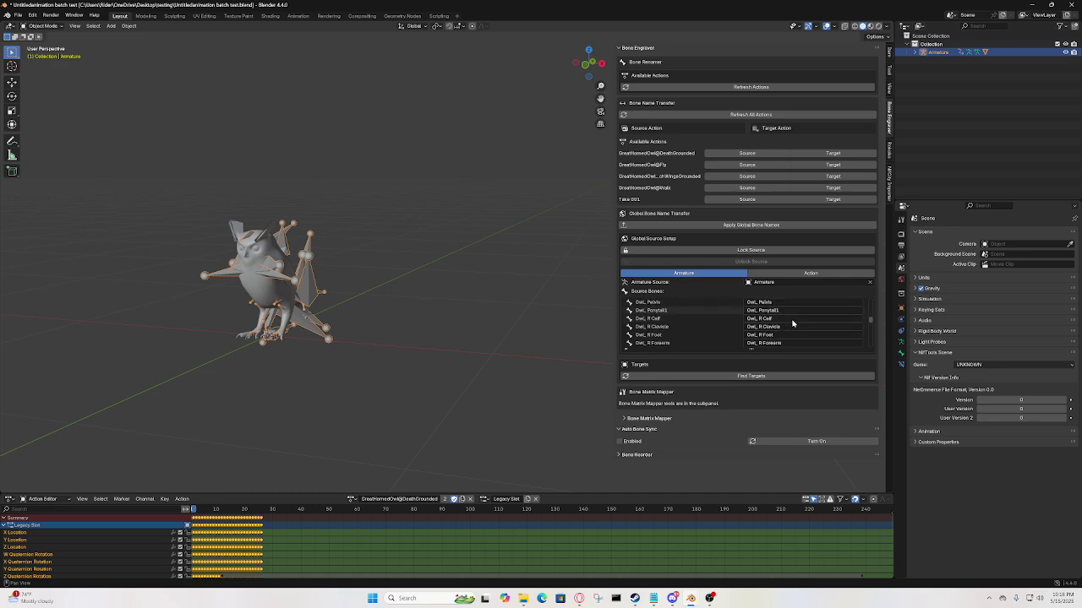
scroll(792, 324, "up", 3)
Find the targets for the global bone name transfer and review the listed armature and action targets
left_click(764, 377)
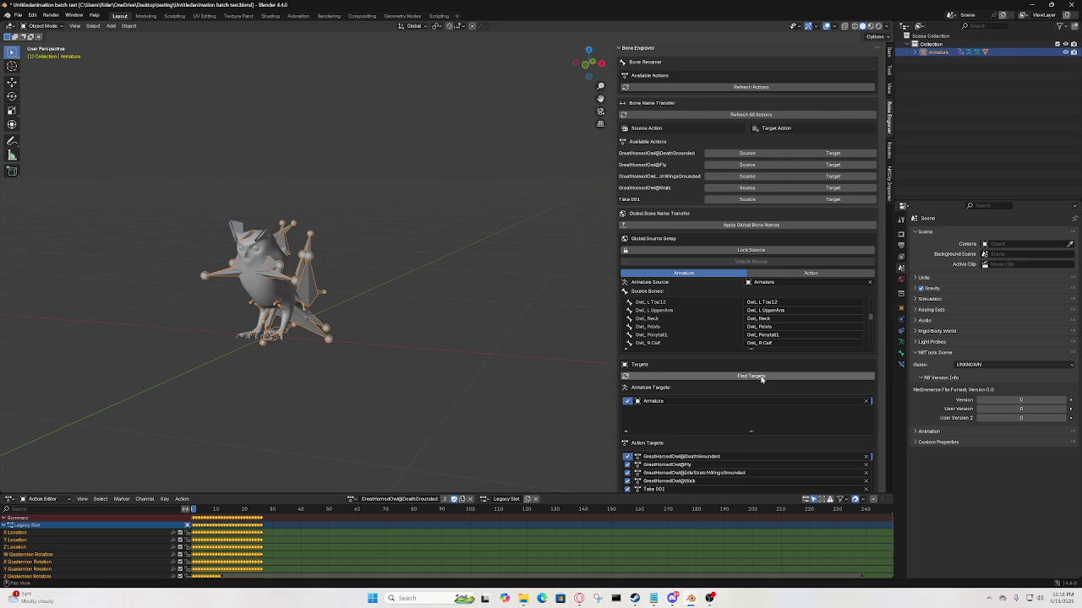
scroll(706, 374, "down", 2)
scroll(694, 368, "down", 2)
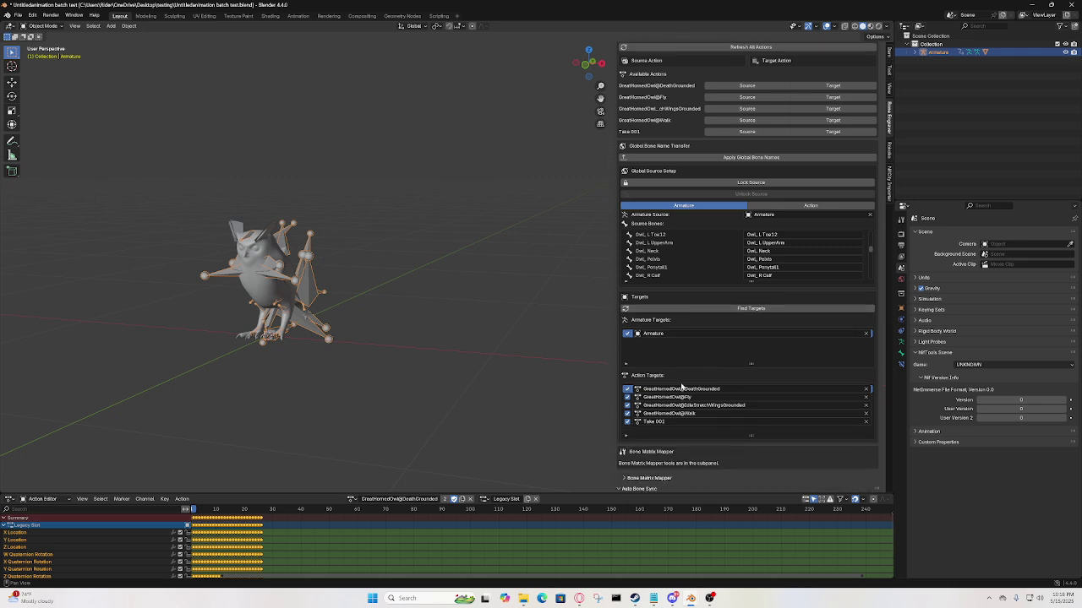
scroll(681, 402, "down", 2)
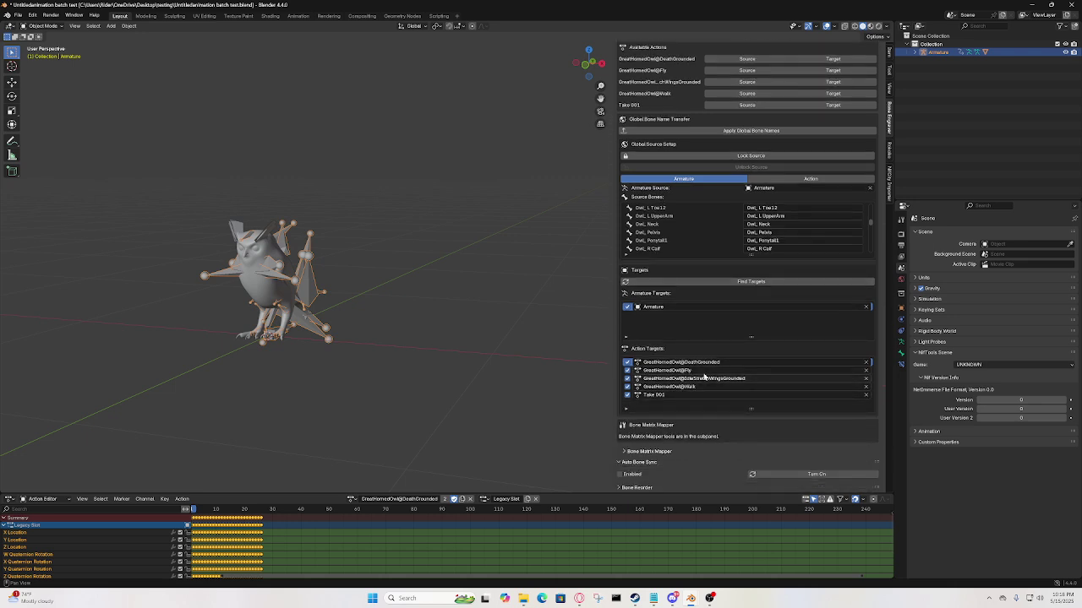
scroll(700, 379, "up", 2)
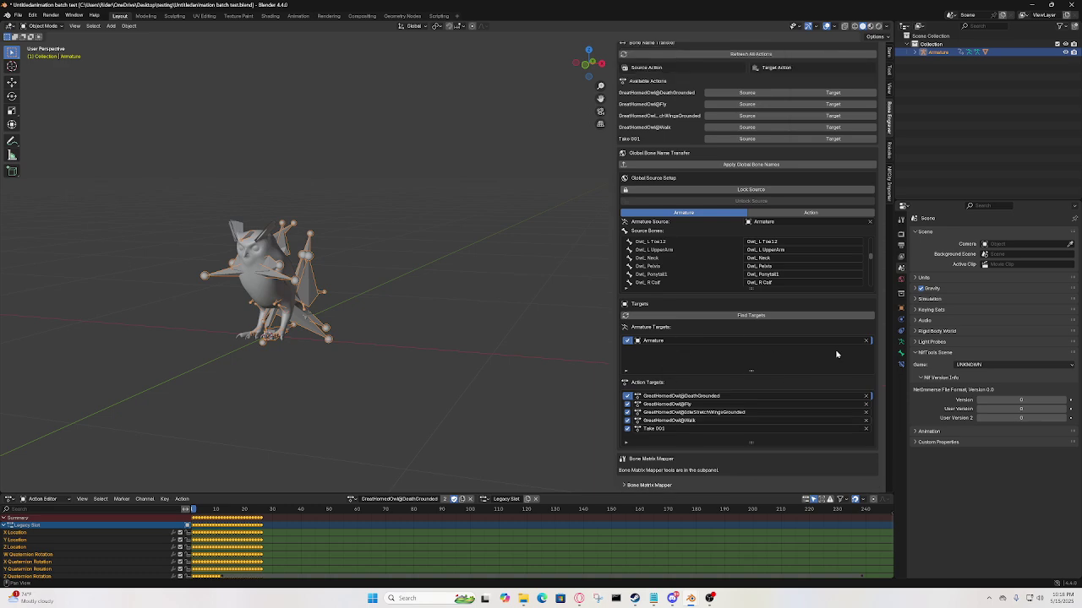
scroll(734, 377, "up", 2)
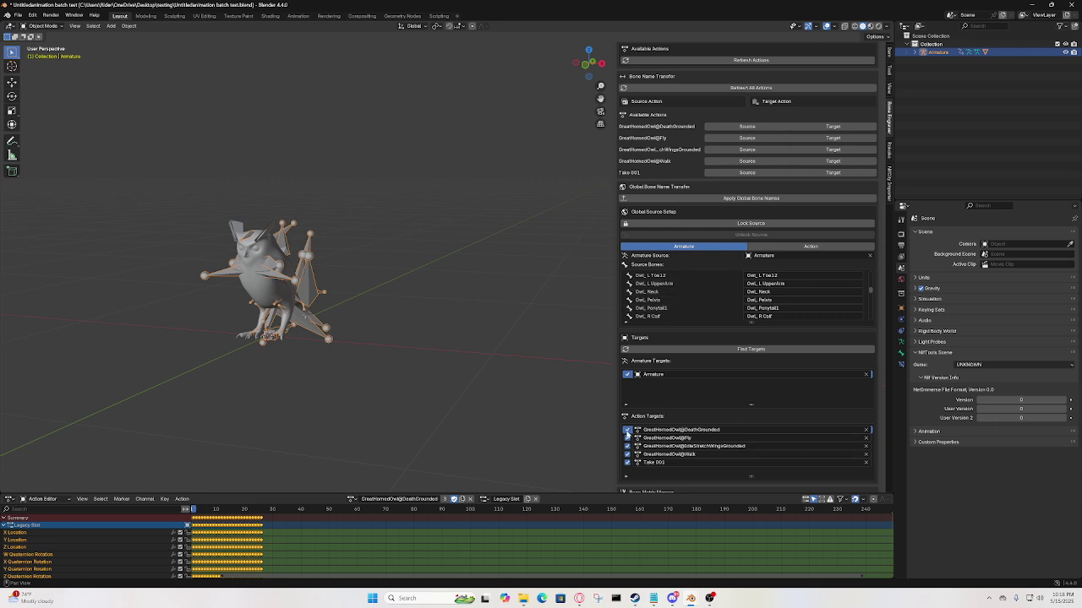
scroll(691, 433, "down", 2)
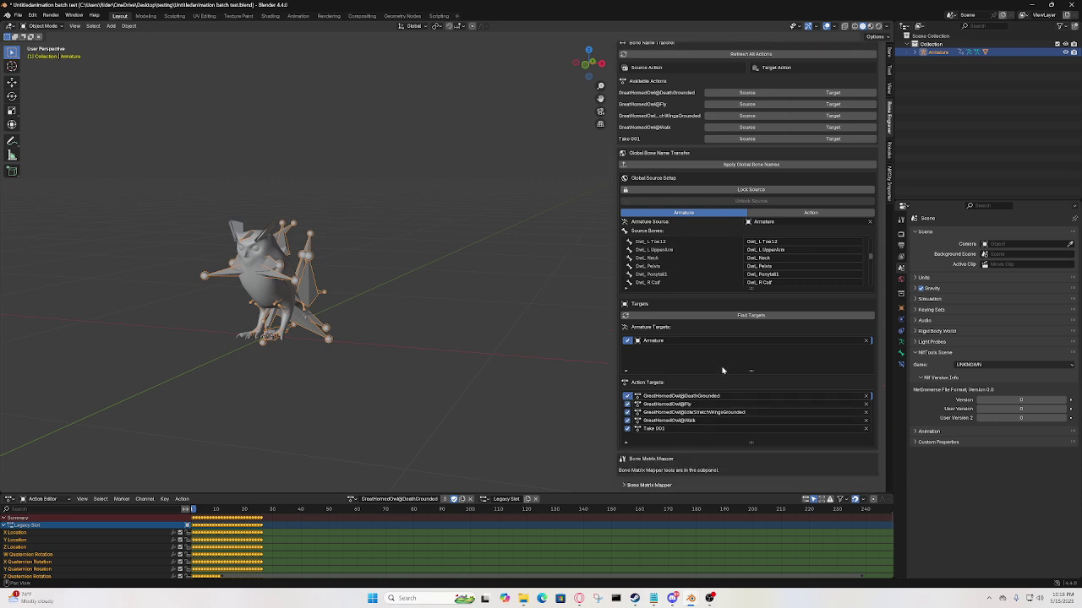
scroll(723, 370, "up", 2)
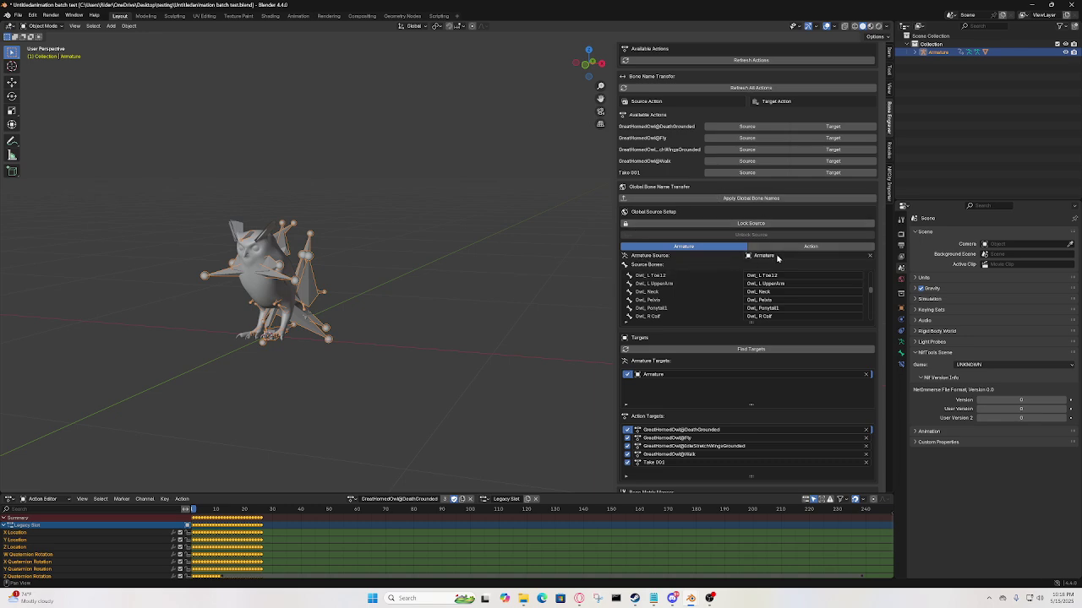
Lock and unlock the global source, and open the Owl_ R Calf source bone's name for editing
left_click(723, 224)
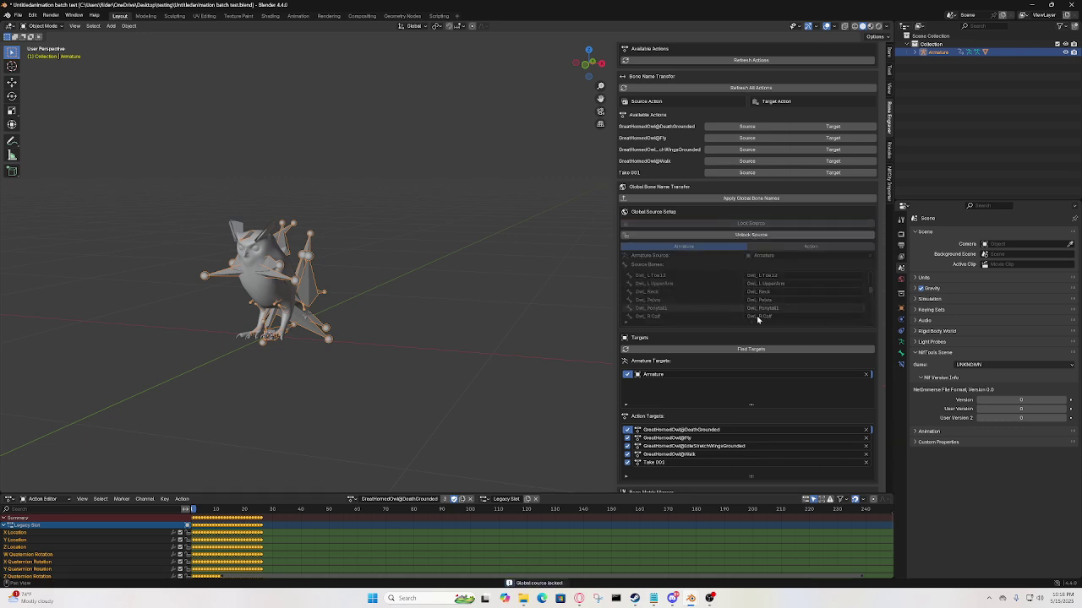
left_click(758, 236)
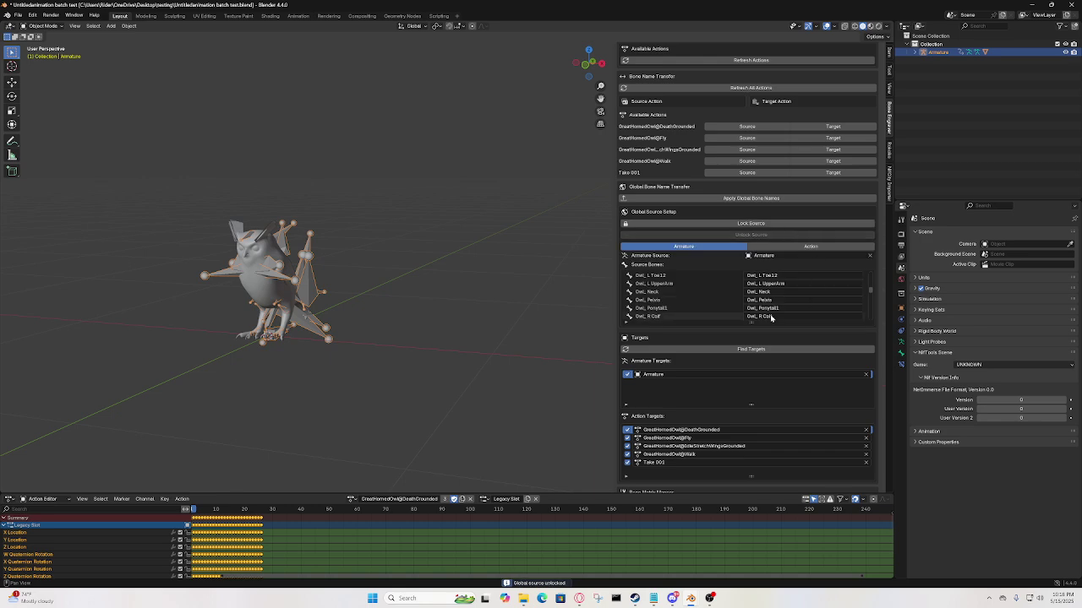
scroll(773, 306, "down", 3)
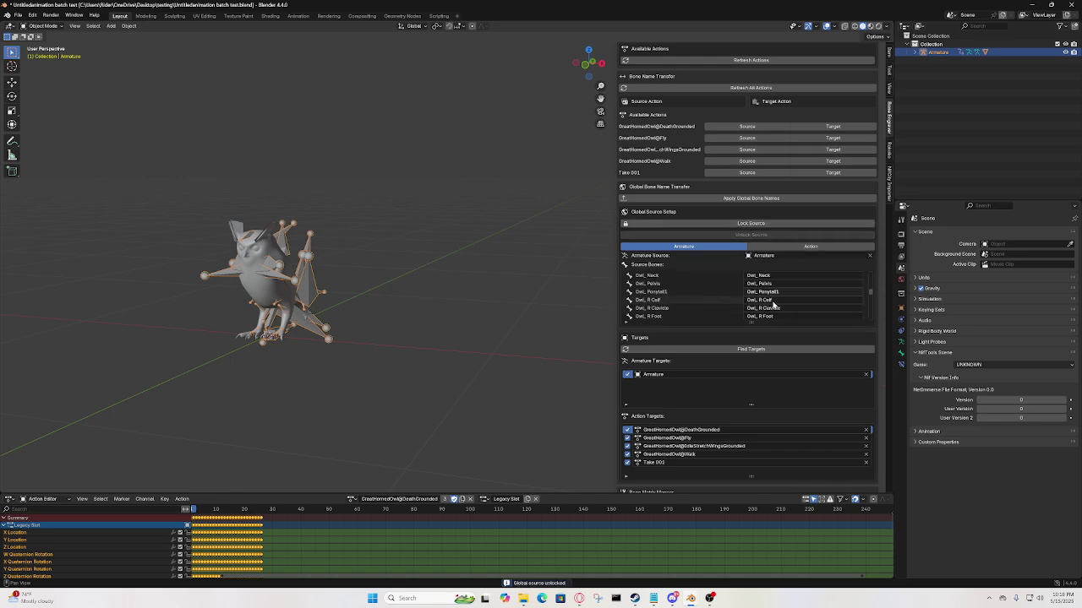
double_click(770, 301)
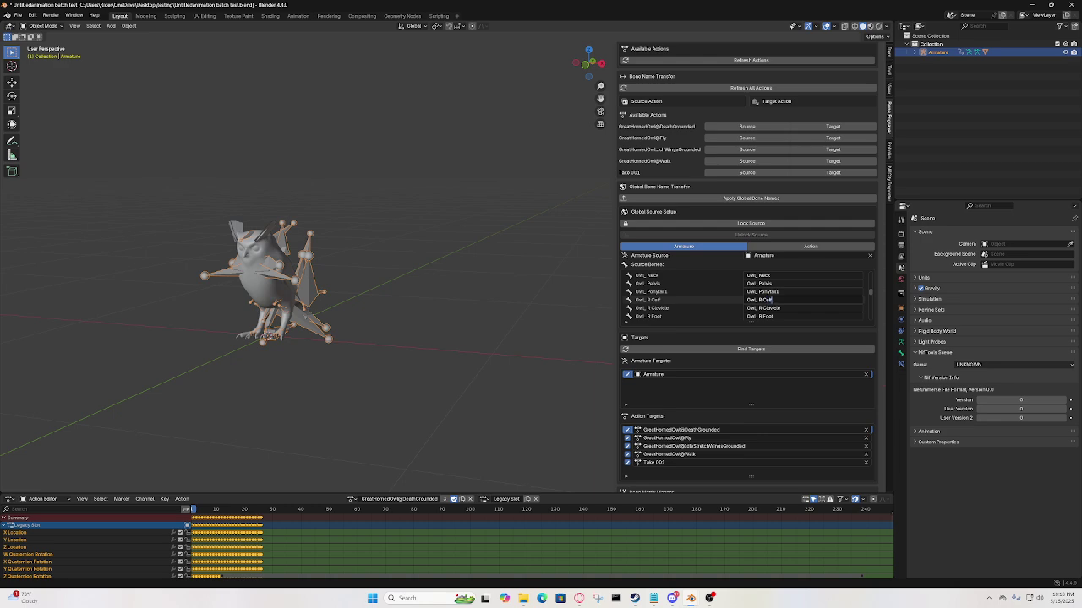
Set the new name of the Owl_ L UpperArm source bone to Owl_ L
scroll(777, 299, "down", 1)
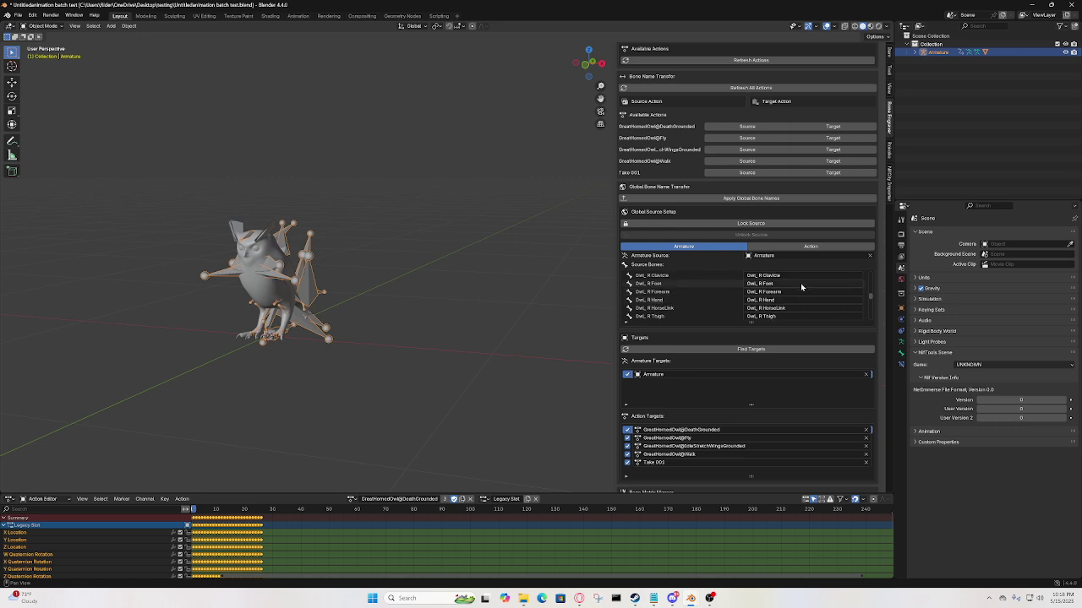
scroll(807, 294, "down", 6)
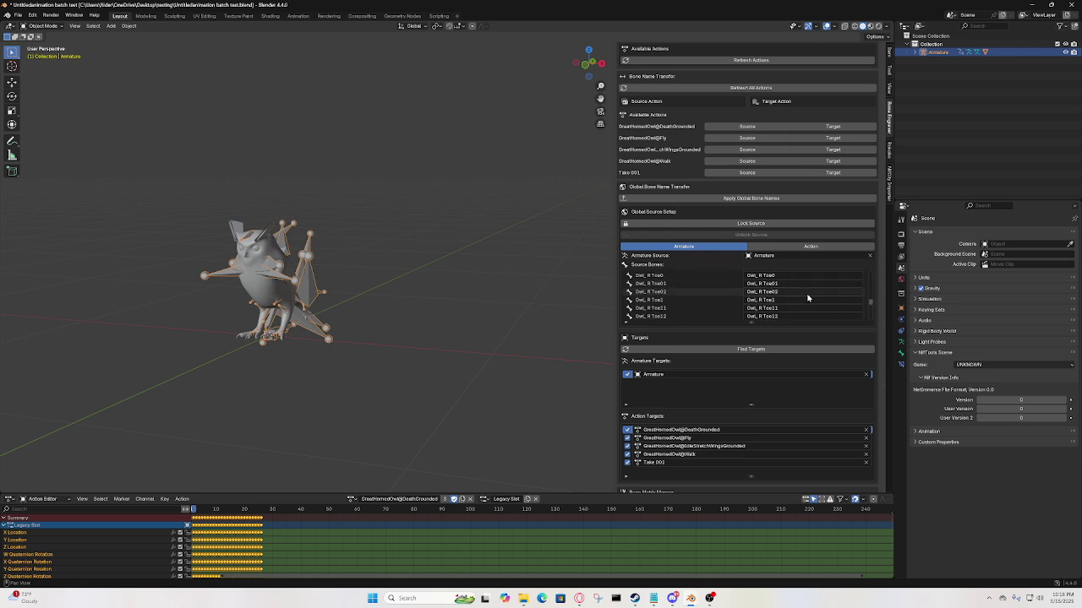
scroll(812, 300, "down", 5)
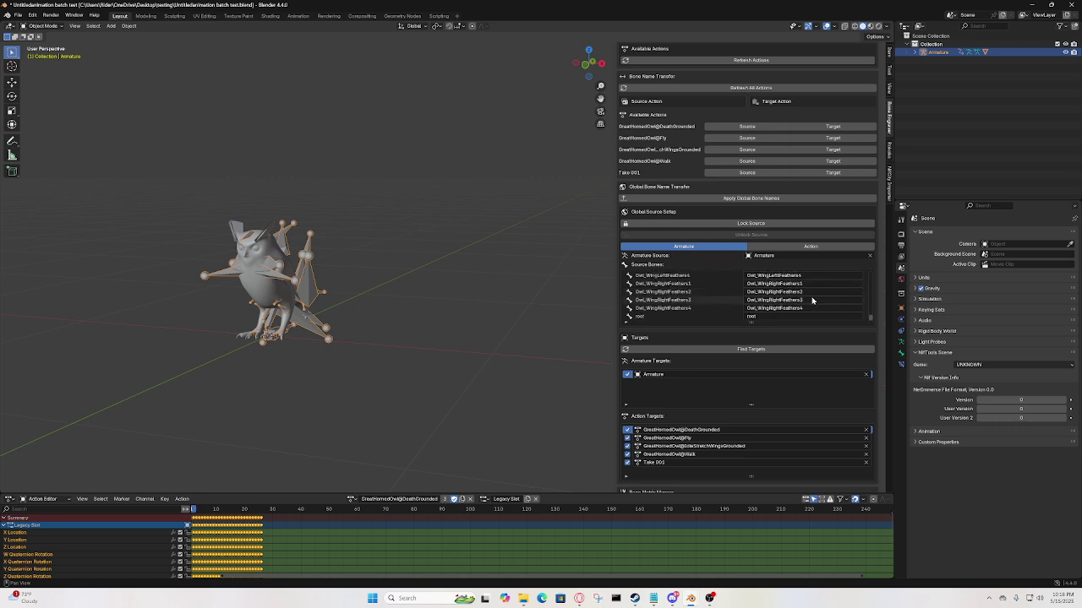
scroll(812, 299, "up", 12)
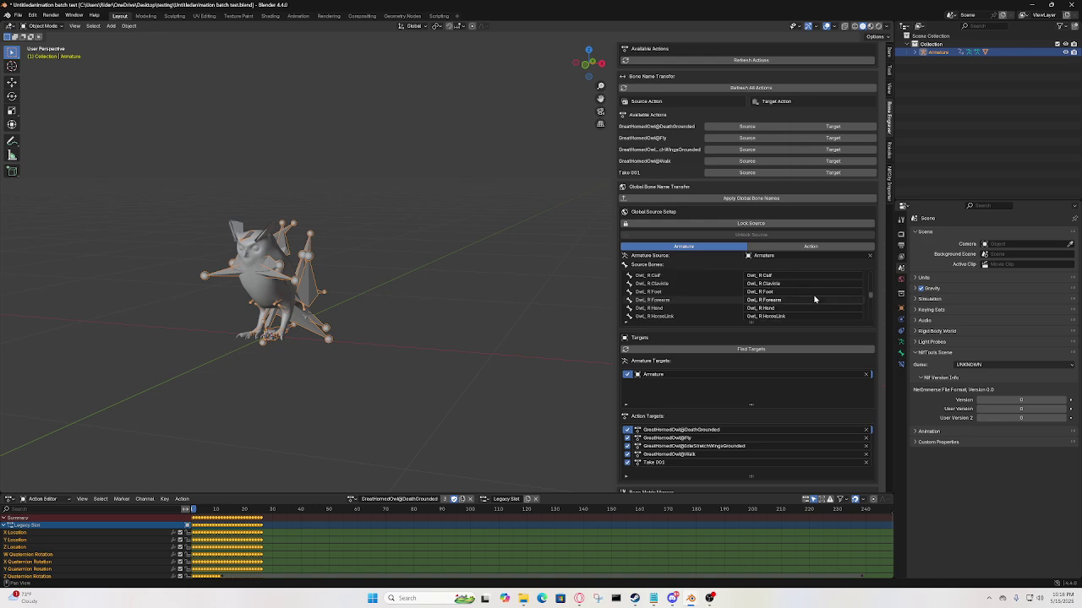
scroll(815, 299, "up", 3)
left_click(811, 291)
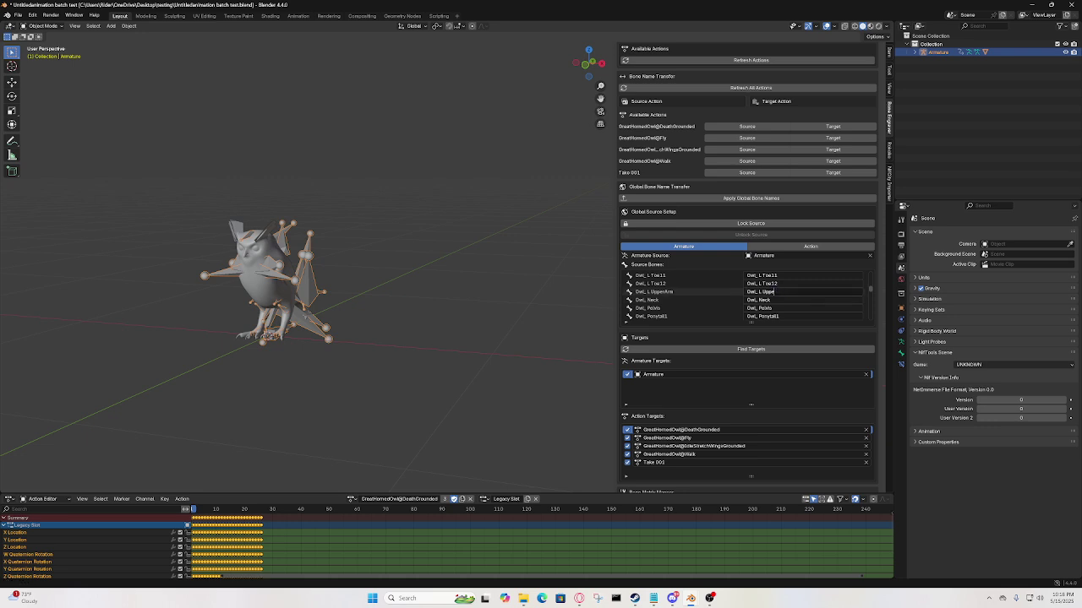
key("Return")
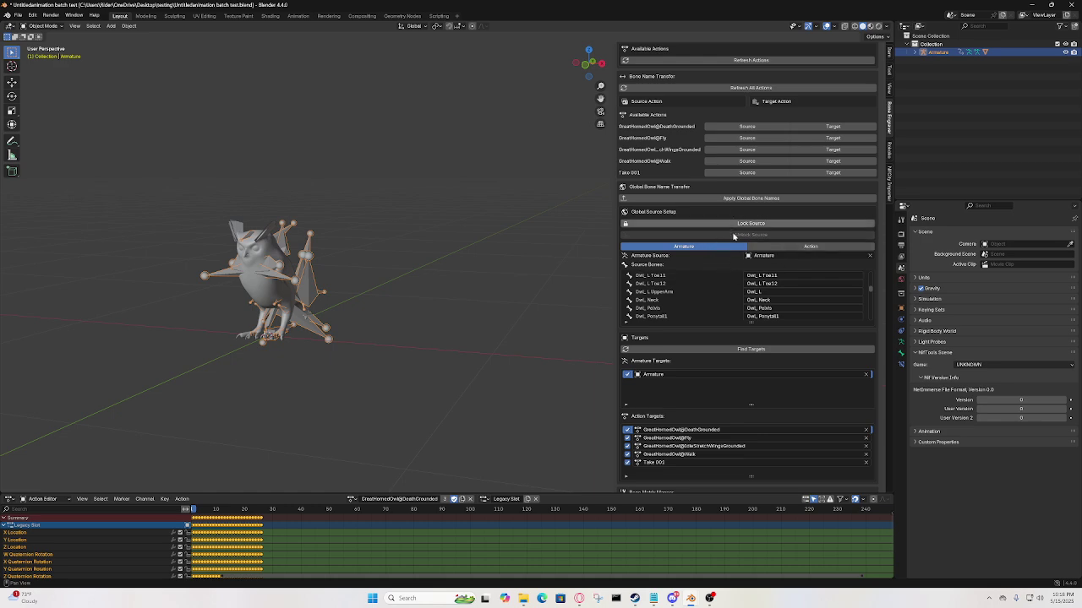
Lock the global source and apply the global bone names to the armature and all action targets
left_click(774, 224)
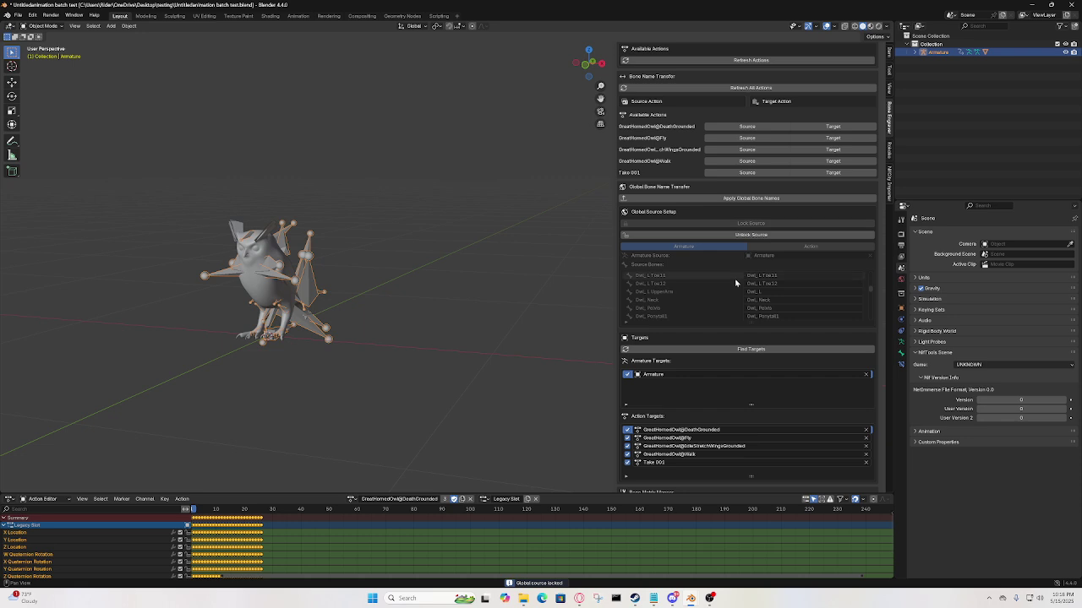
scroll(734, 278, "down", 4)
scroll(719, 341, "down", 2)
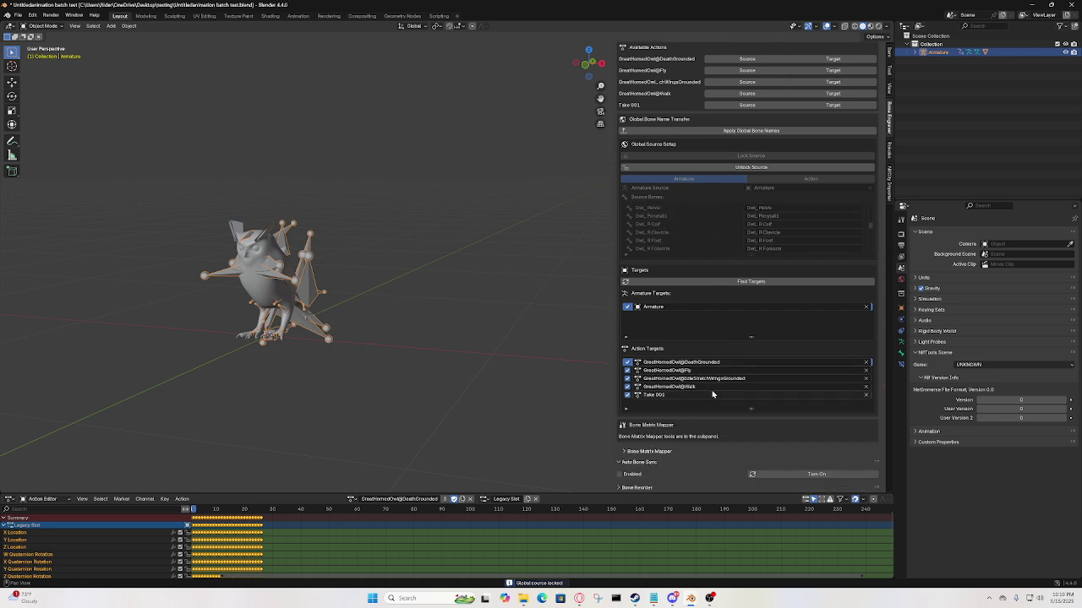
scroll(717, 391, "up", 1)
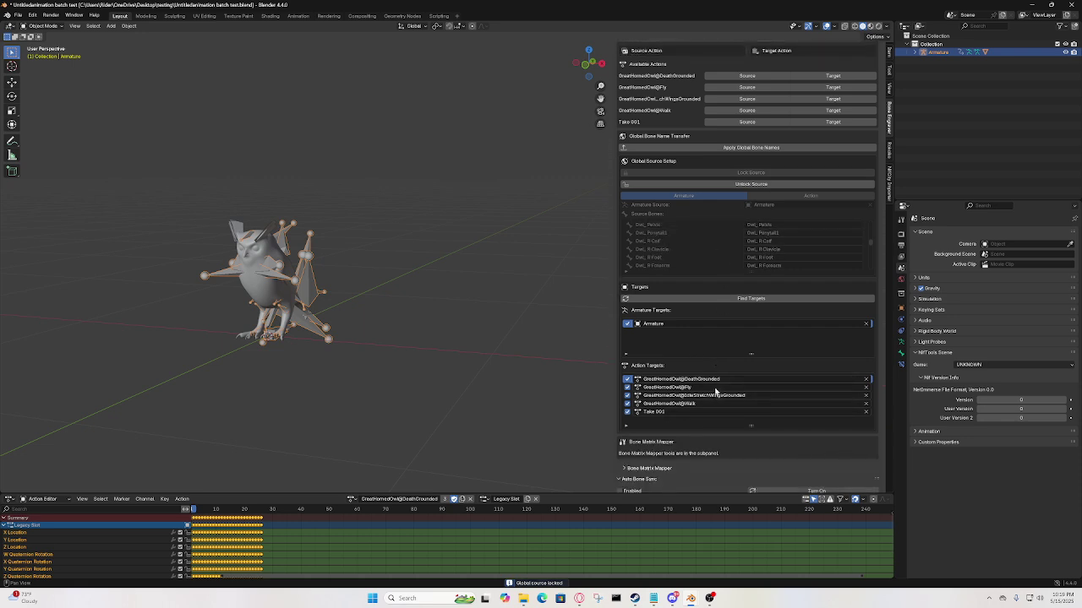
left_click(746, 148)
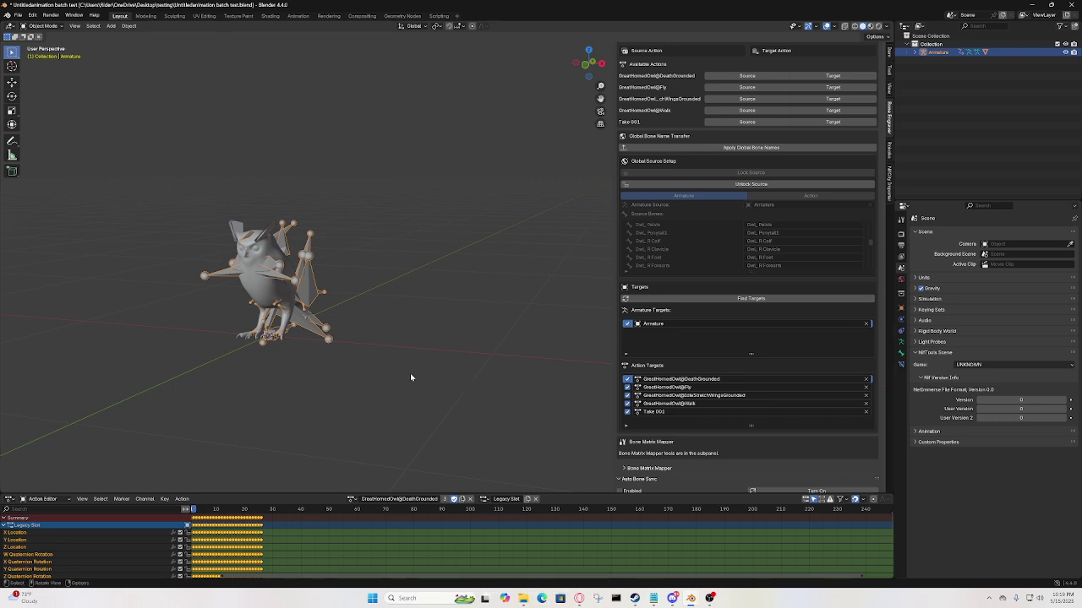
Enlarge the Action Editor and assign the GreatHornedOwl@Fly action to the armature, viewing the owl from the front
middle_click_drag(410, 373, 368, 419)
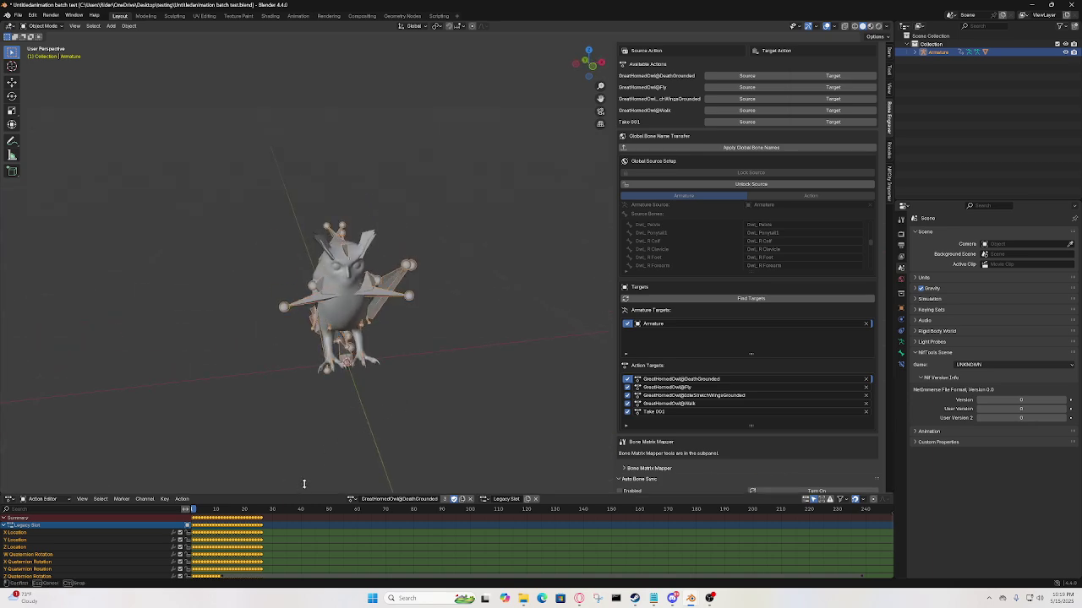
left_click_drag(299, 494, 317, 390)
left_click(355, 392)
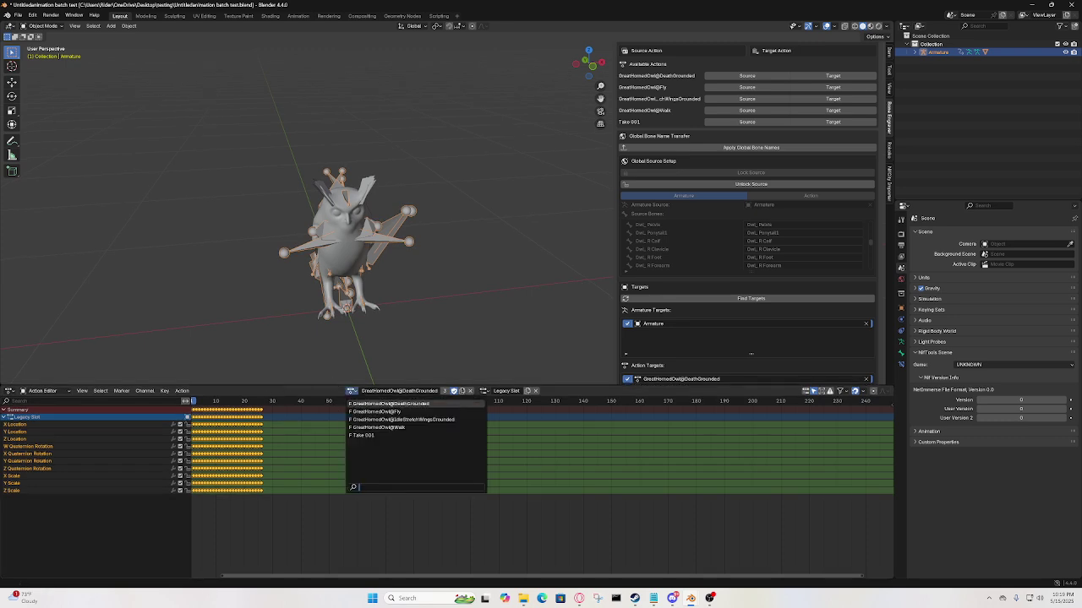
left_click(365, 413)
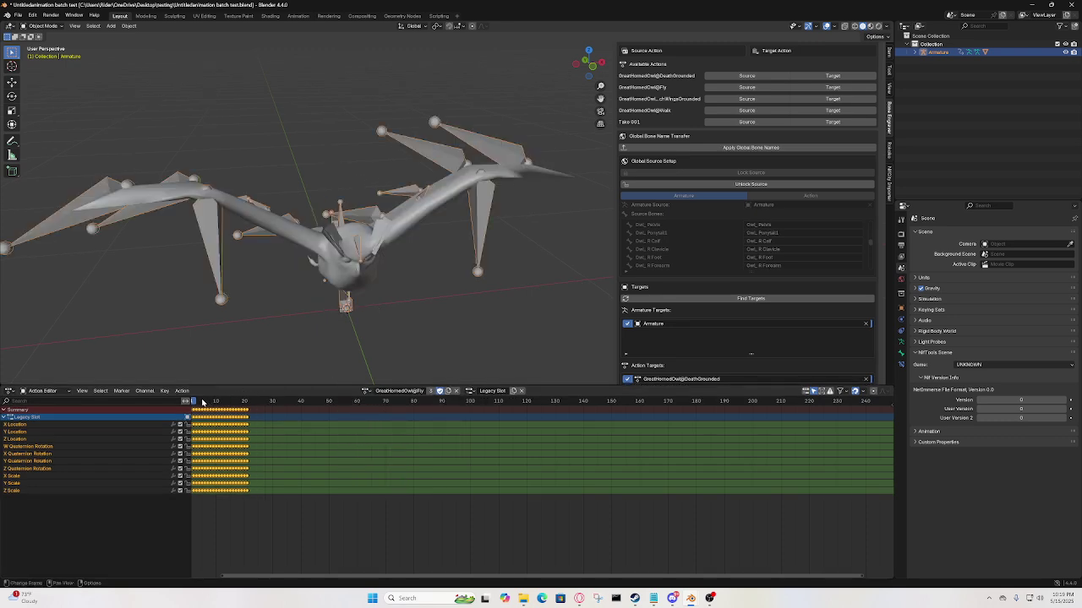
Scrub through the GreatHornedOwl@Fly action and examine the owl's wing motion
left_click_drag(199, 403, 247, 405)
middle_click_drag(416, 320, 500, 295)
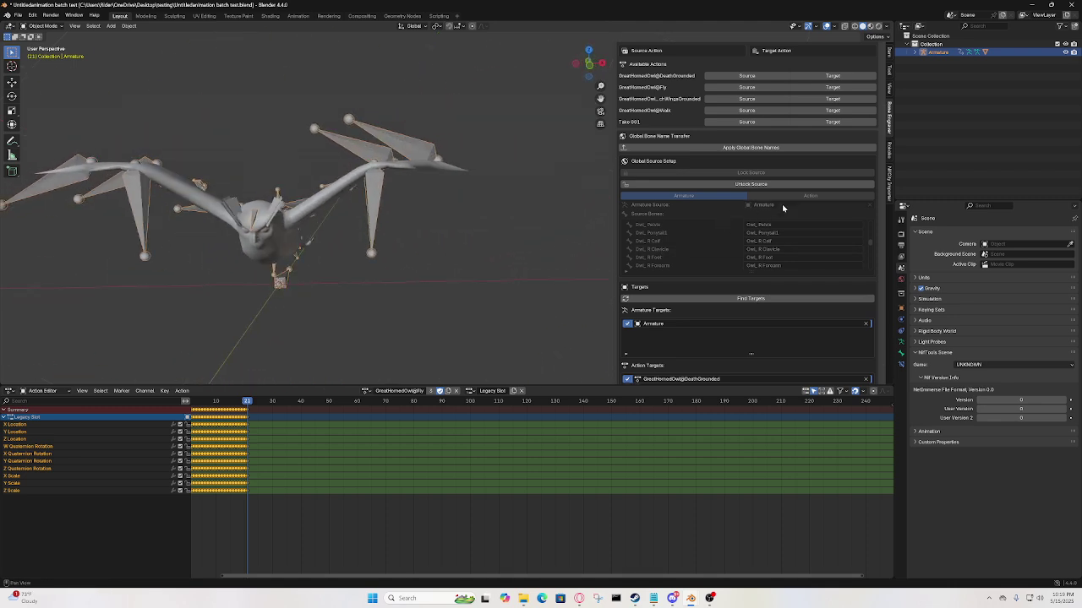
scroll(671, 331, "down", 1)
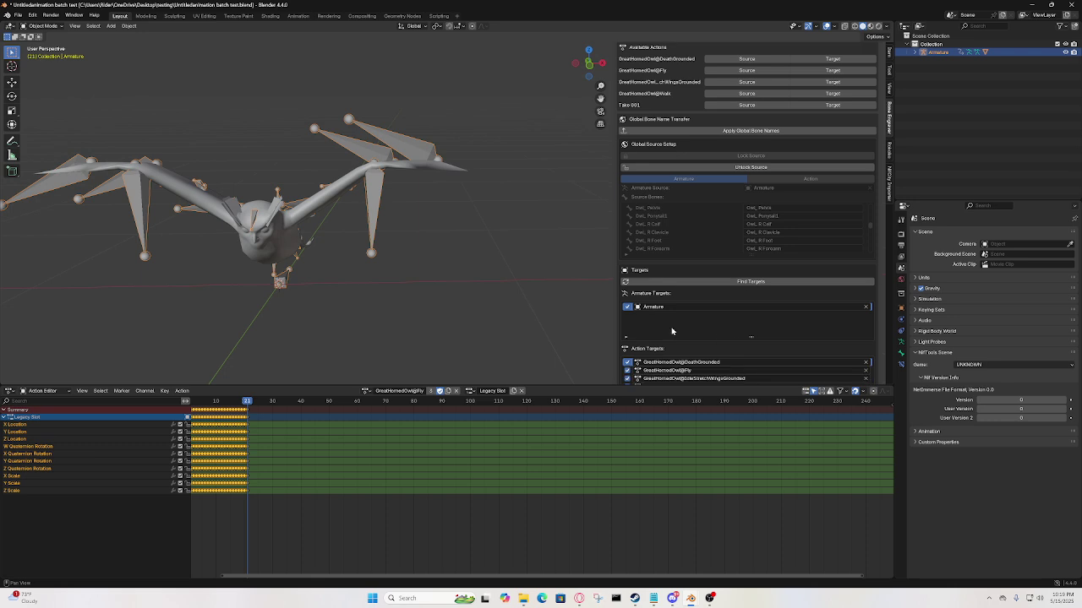
middle_click_drag(473, 263, 449, 262)
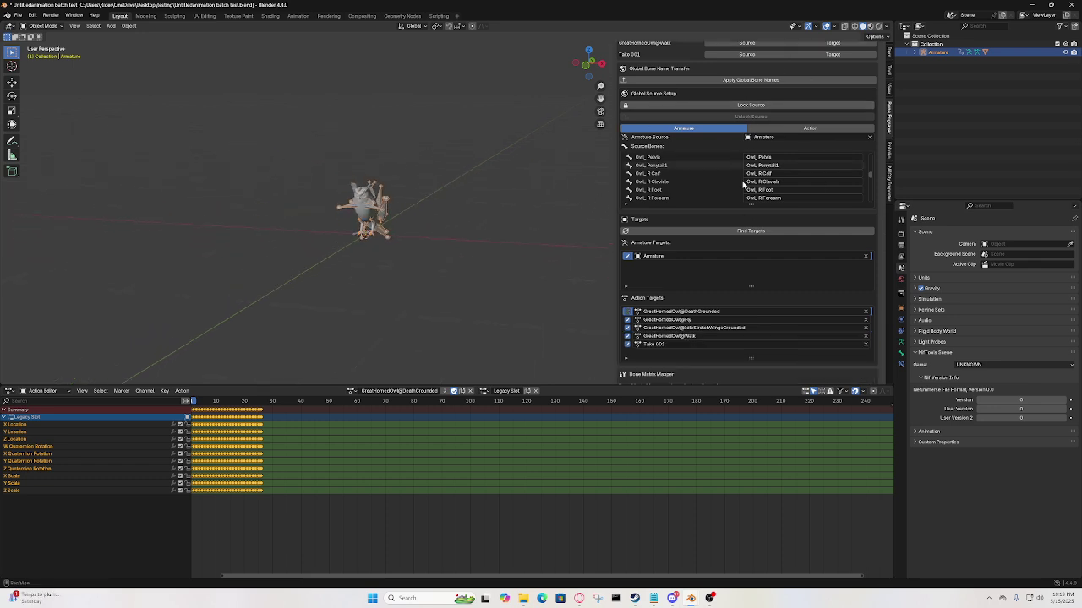
Collapse the Bone Engraver section and turn on Auto Bone Sync
scroll(747, 218, "down", 1)
scroll(639, 149, "up", 4)
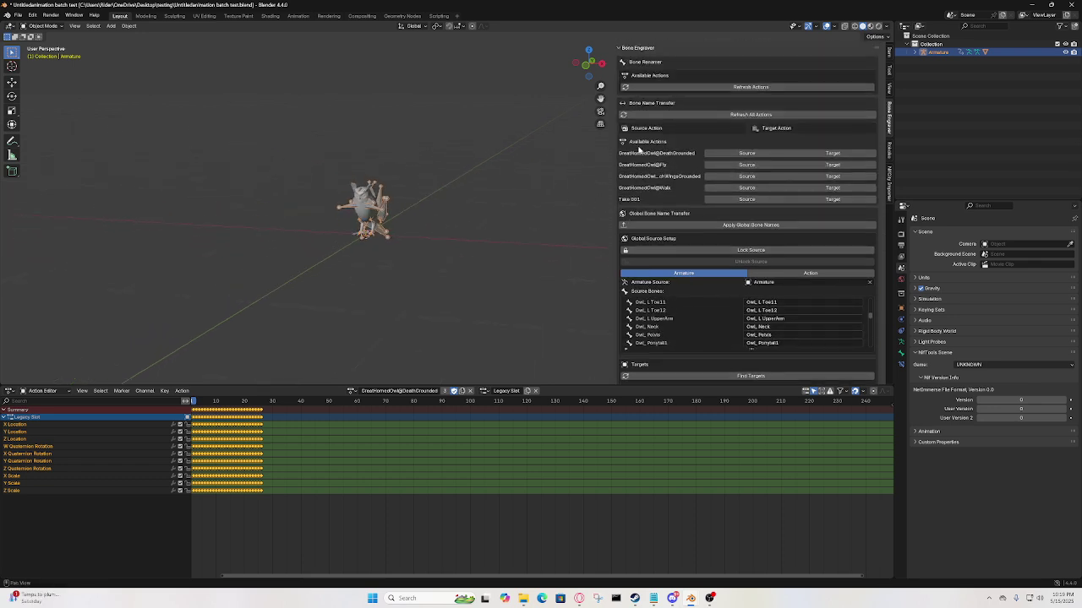
middle_click_drag(591, 127, 549, 187)
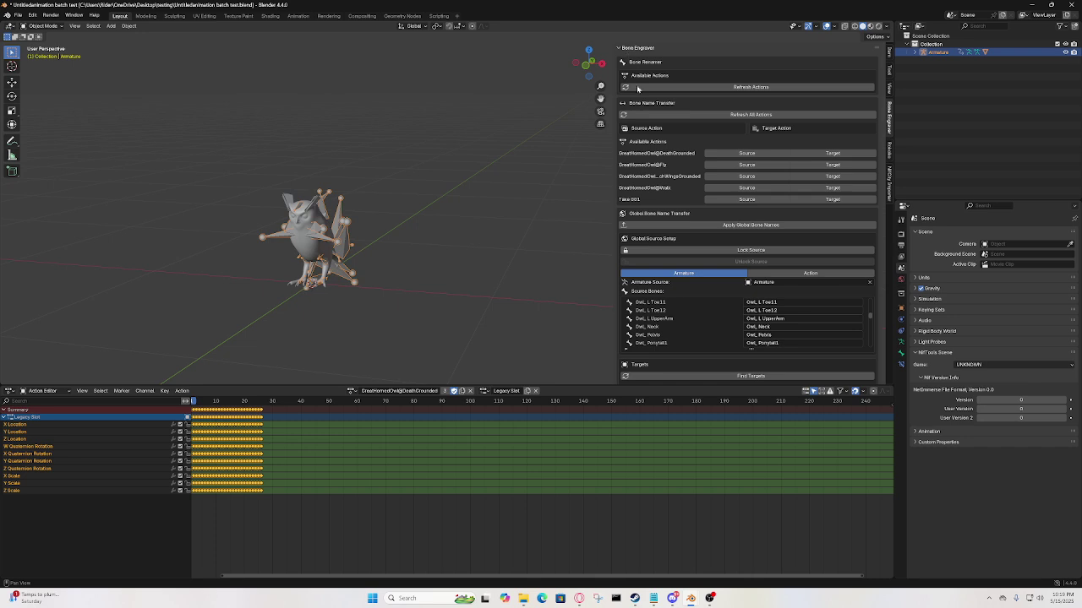
scroll(643, 91, "down", 4)
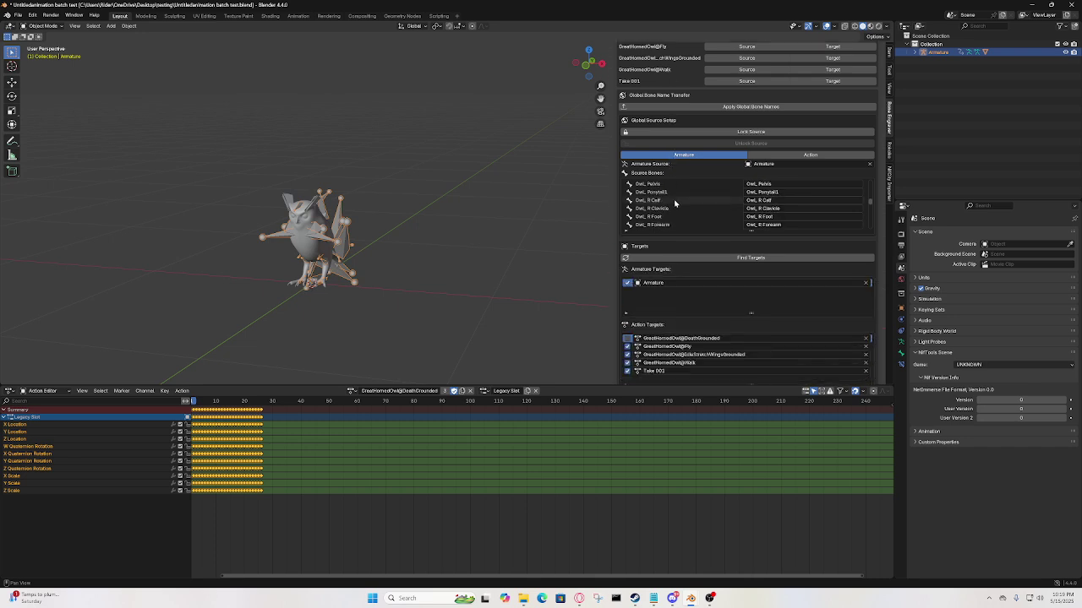
scroll(639, 92, "up", 1)
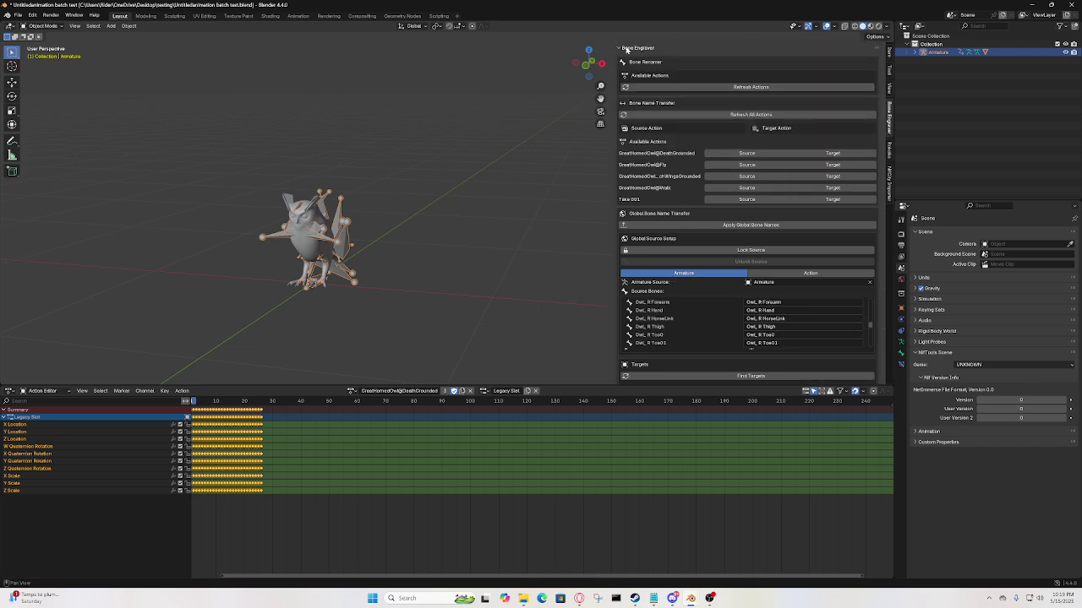
left_click(626, 48)
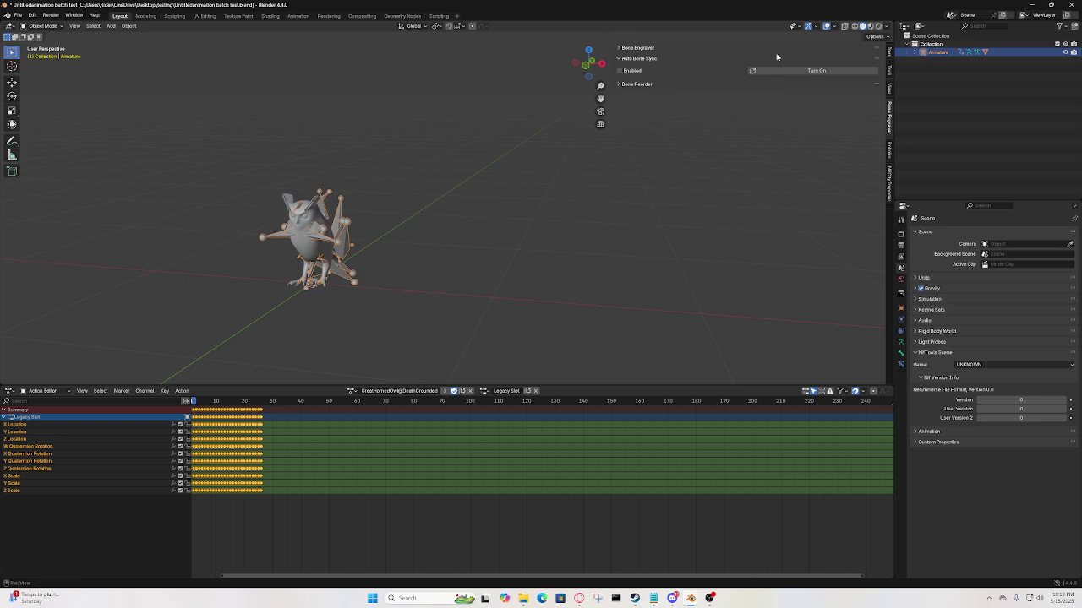
left_click(804, 71)
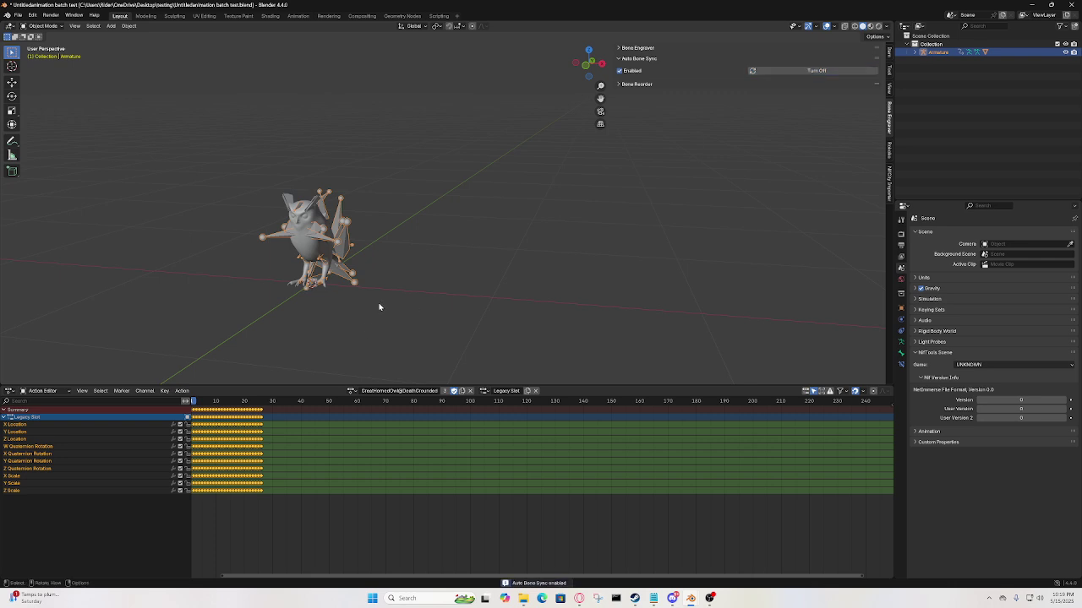
Switch the owl armature to Pose Mode
middle_click_drag(380, 307, 584, 277)
middle_click_drag(588, 226, 522, 259)
key("Tab")
key("Tab")
scroll(522, 267, "down", 8)
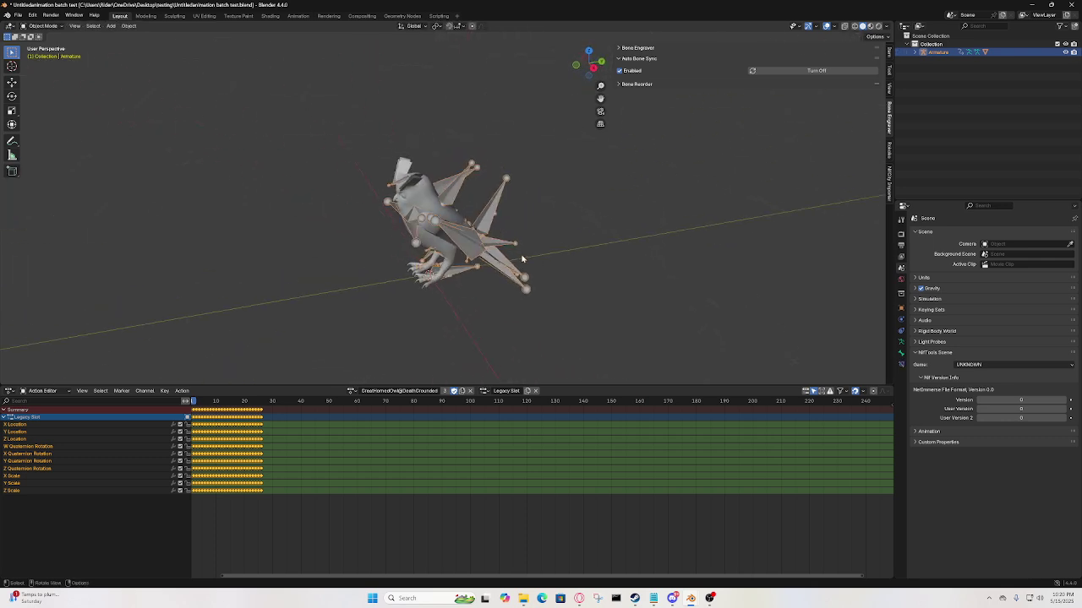
left_click(37, 31)
left_click(42, 53)
scroll(454, 259, "up", 4)
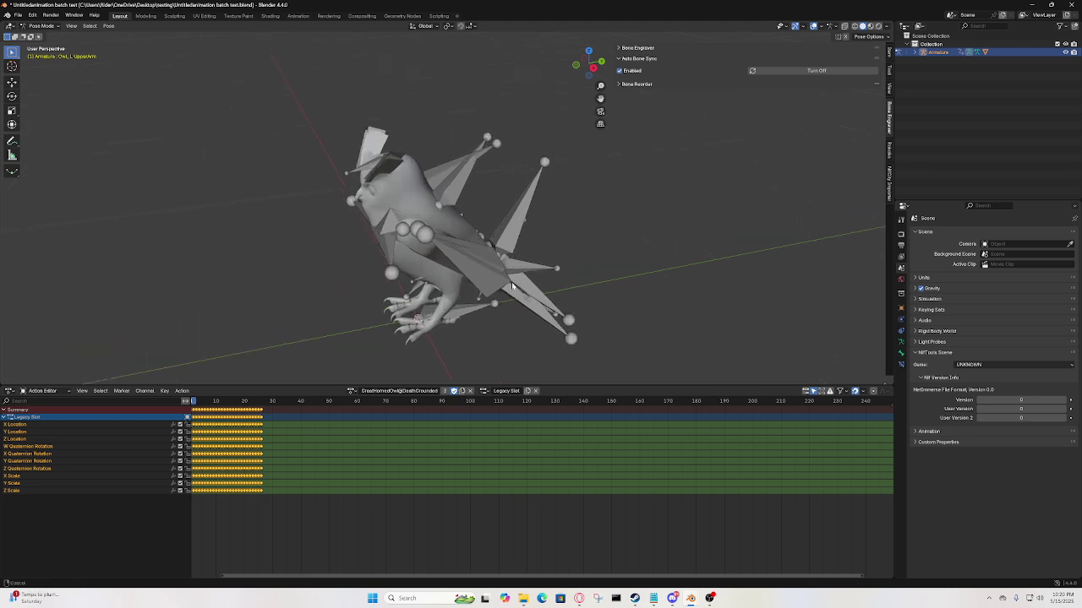
left_click(454, 264)
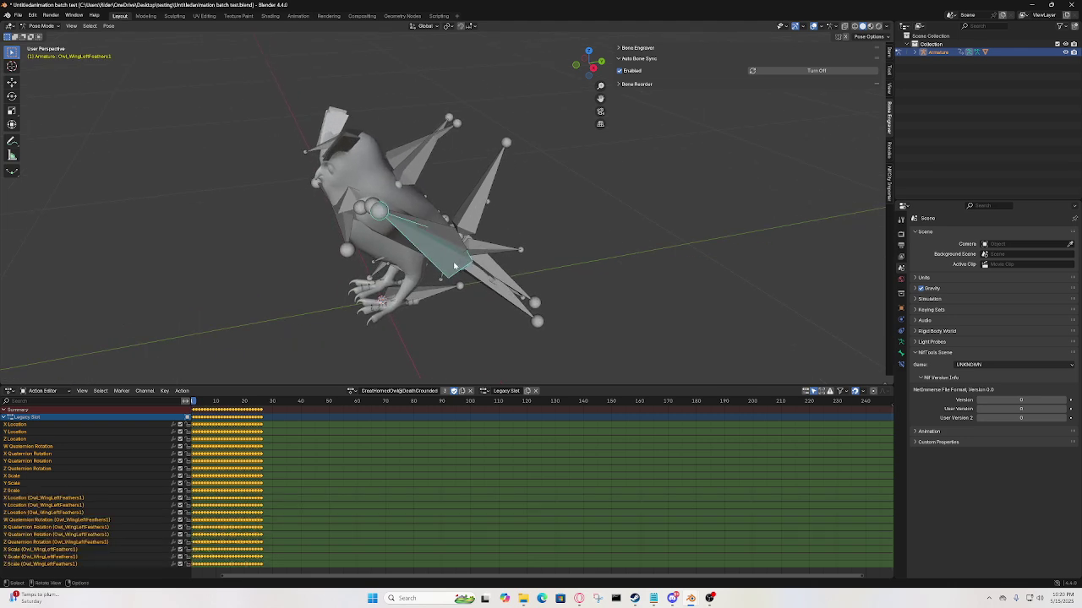
key("F2")
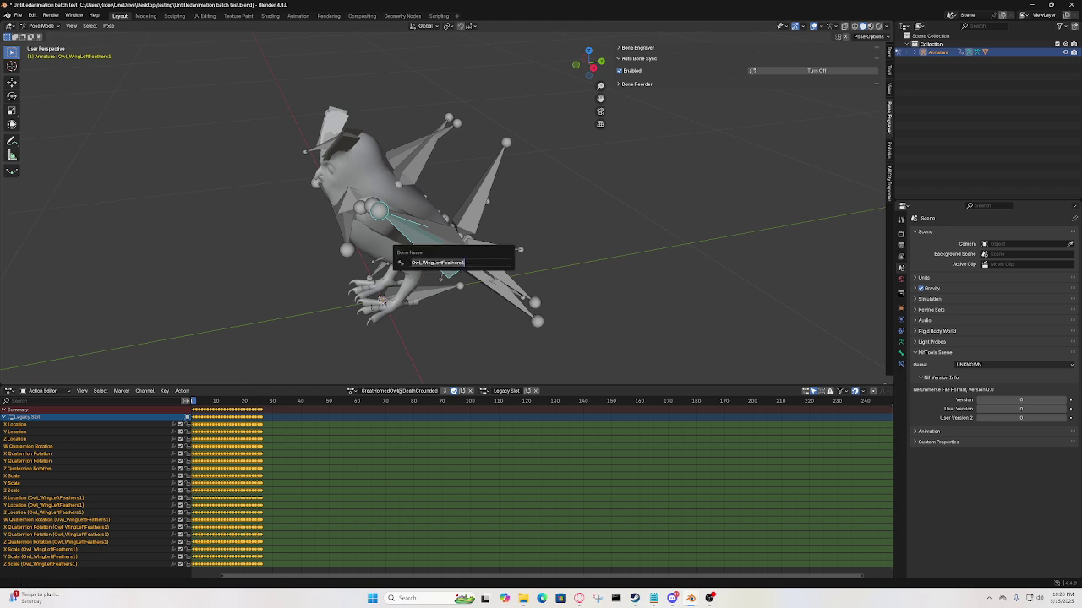
key("Return")
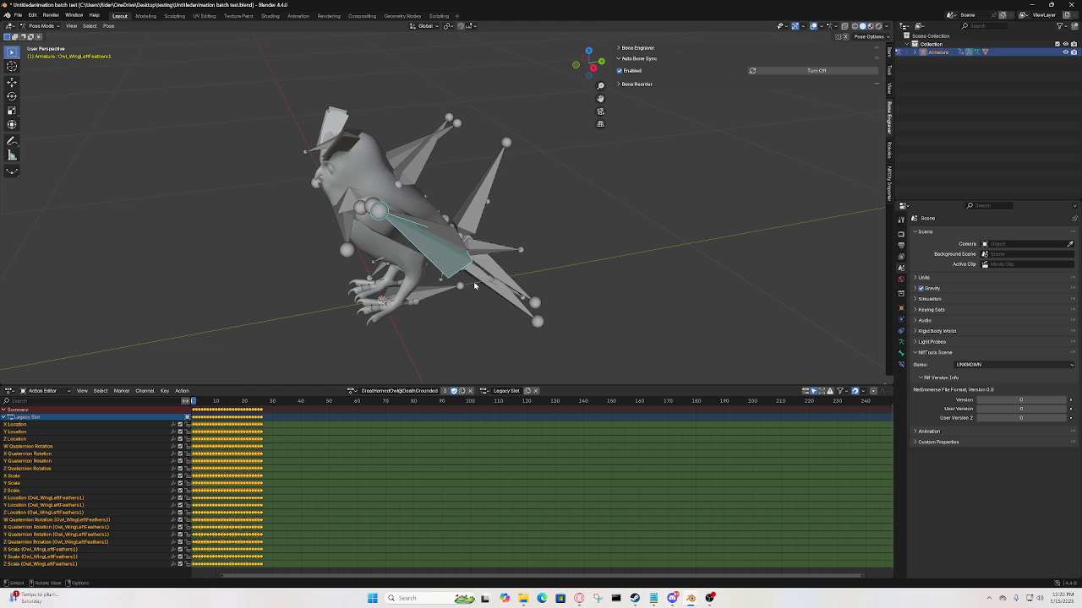
Display the owl in wireframe and rename the Owl_ R UpperArm bone to Owl_ R Upp
middle_click_drag(474, 281, 423, 260)
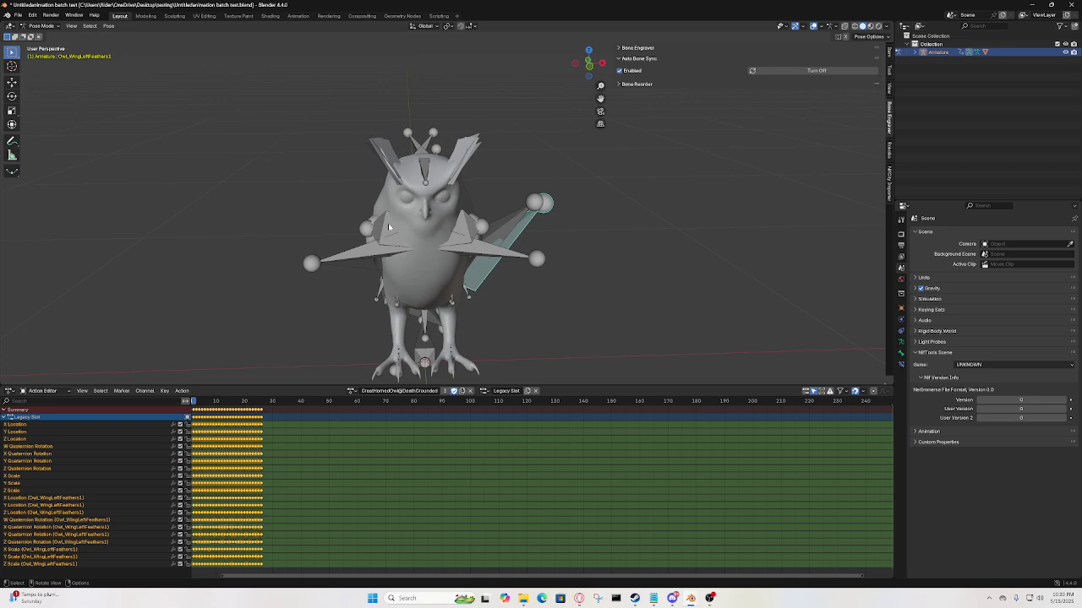
left_click(390, 228)
mouse_move(391, 228)
middle_mouse_down()
mouse_move(538, 232)
mouse_move(414, 237)
middle_mouse_up()
key("z")
left_click(366, 236)
left_click(539, 233)
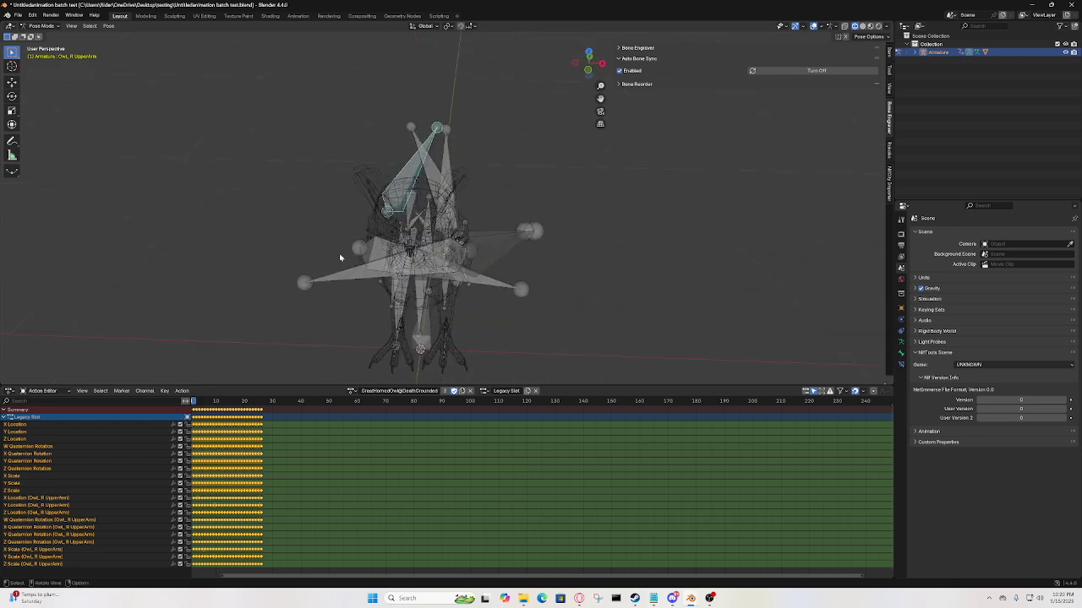
key("F2")
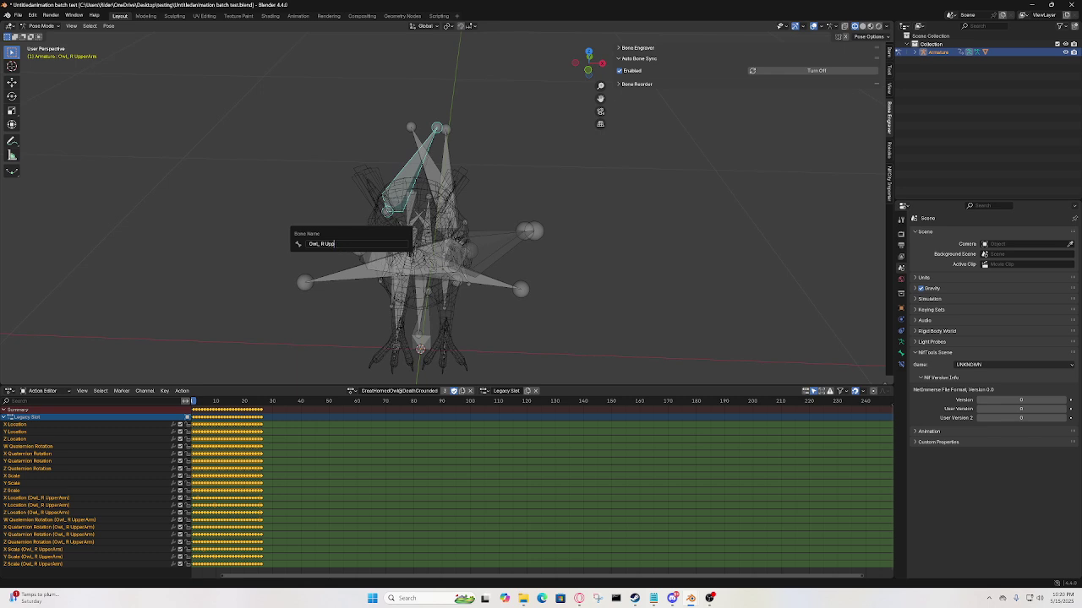
key("Return")
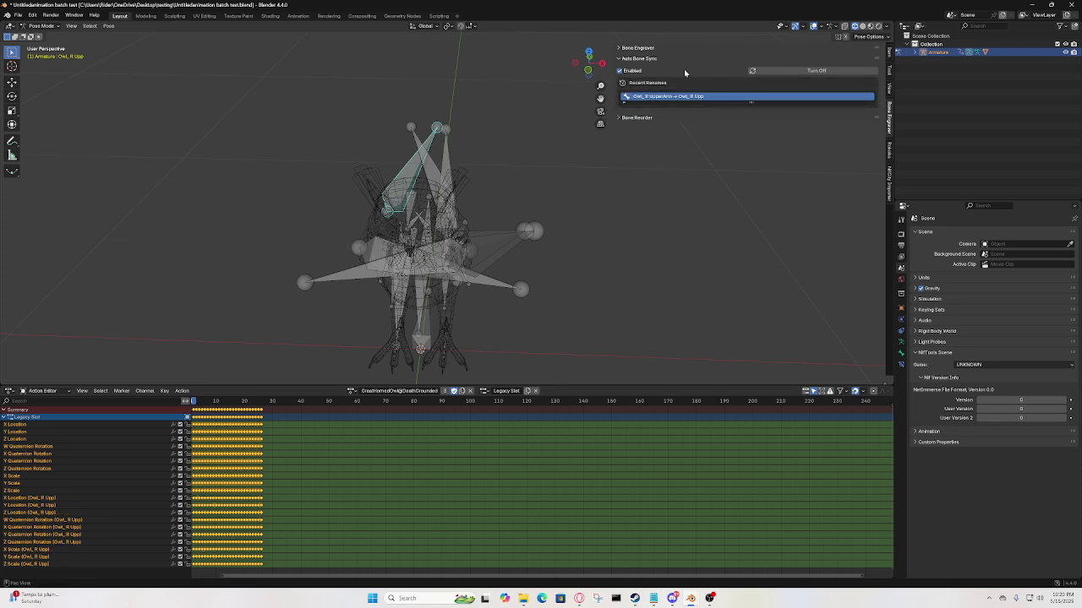
Return the owl armature to Object Mode
scroll(463, 261, "down", 3)
middle_click_drag(447, 265, 461, 266)
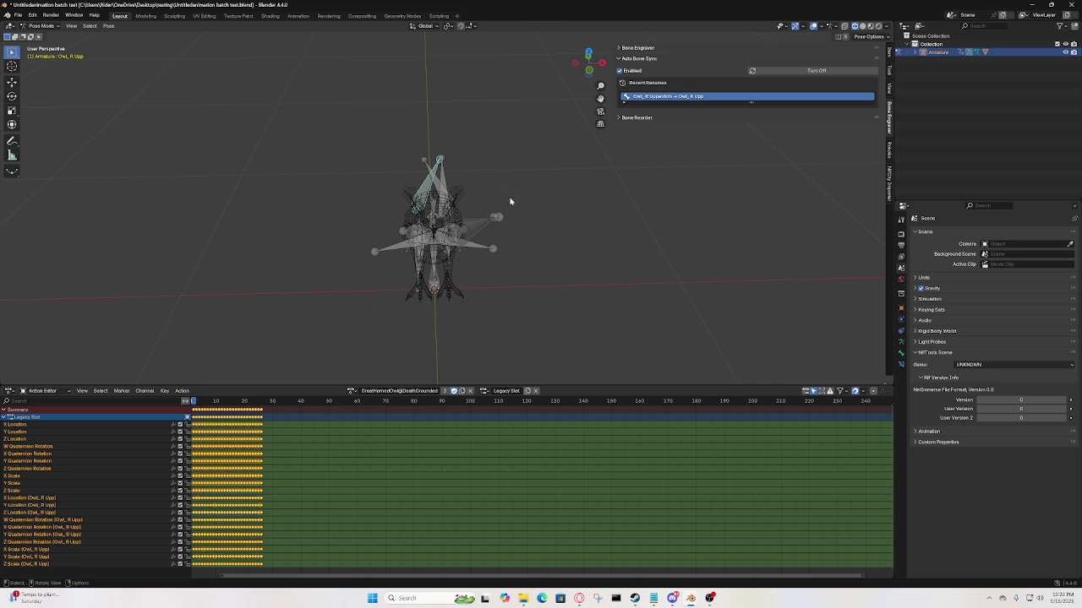
middle_click_drag(470, 195, 489, 188)
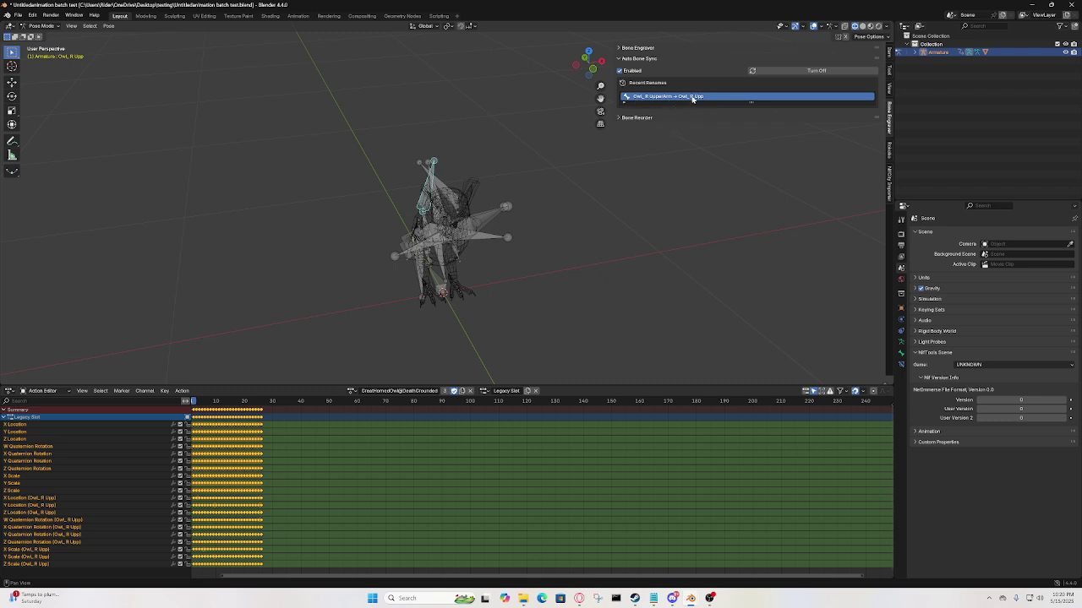
middle_click_drag(509, 174, 463, 173)
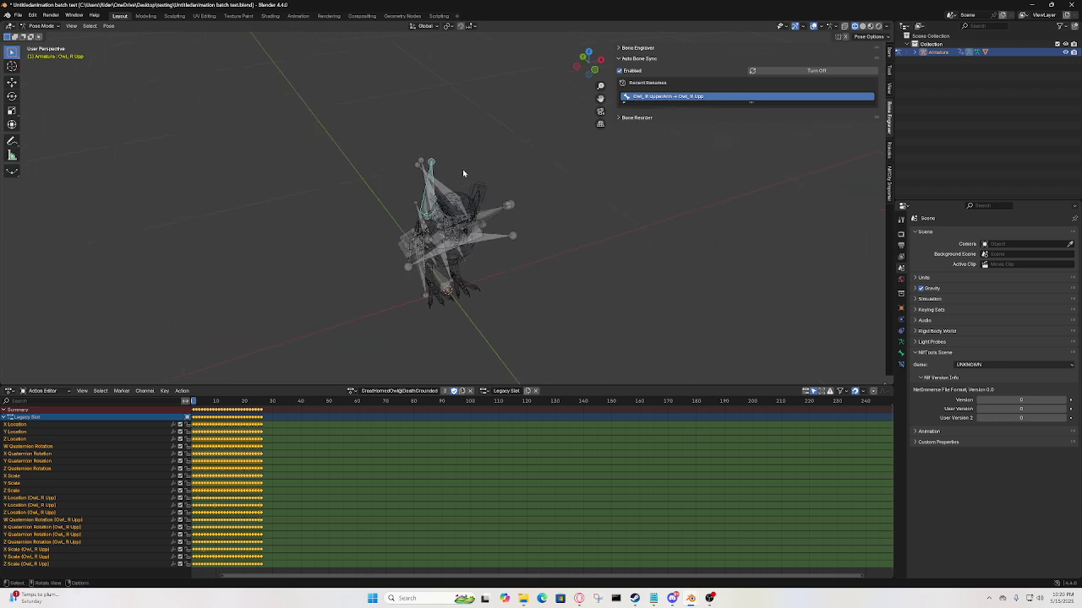
left_click(41, 26)
left_click(45, 36)
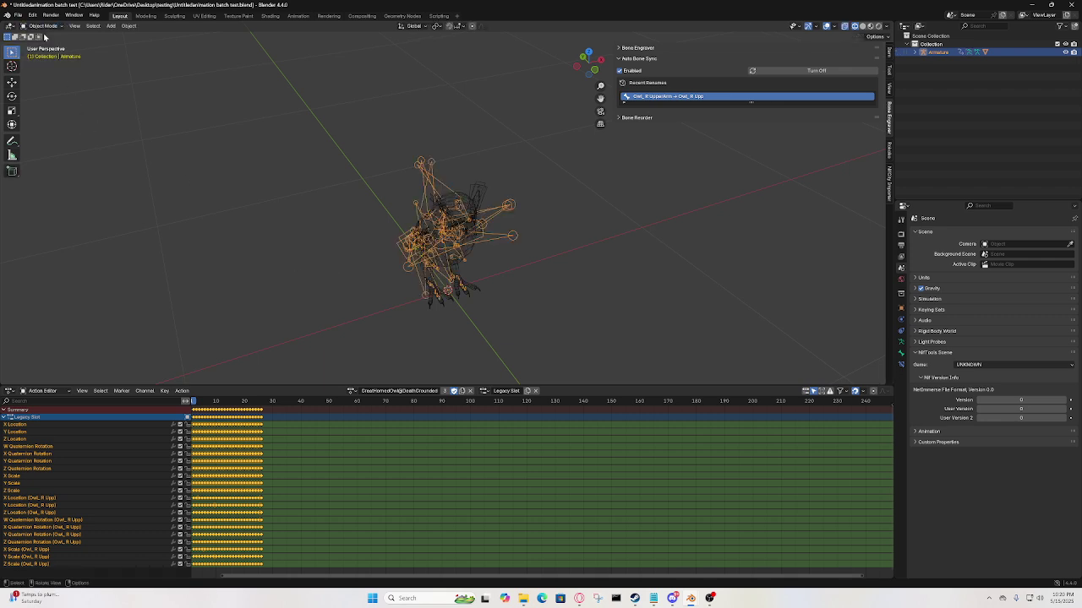
Assign the GreatHornedOwl@Fly action to the armature and scrub through it to check the renamed bone's animation
left_click(352, 390)
left_click(387, 407)
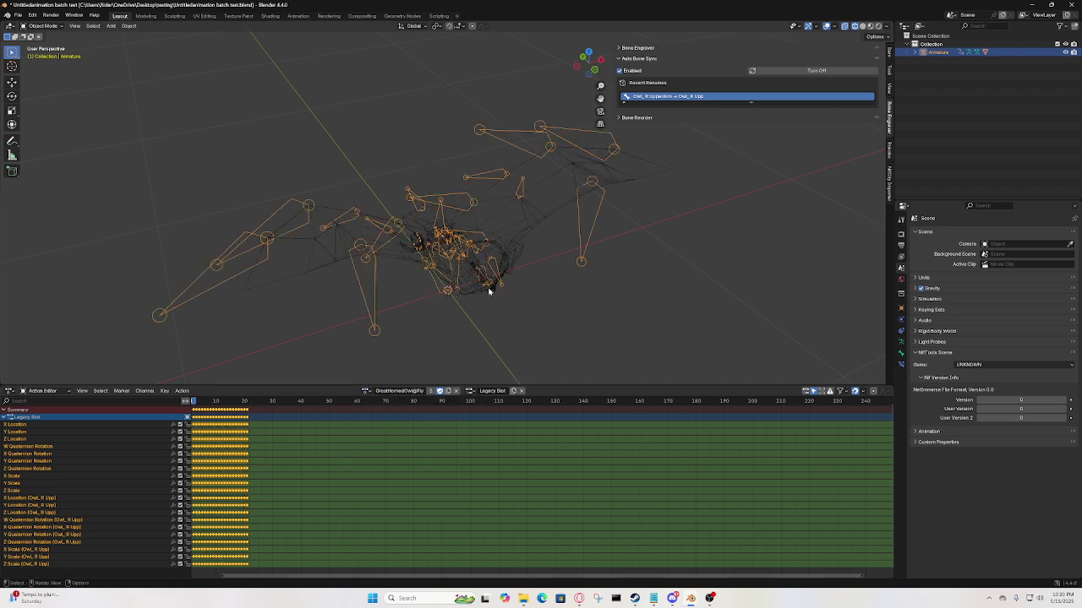
middle_click_drag(488, 290, 466, 272)
left_click_drag(193, 403, 245, 406)
key("space")
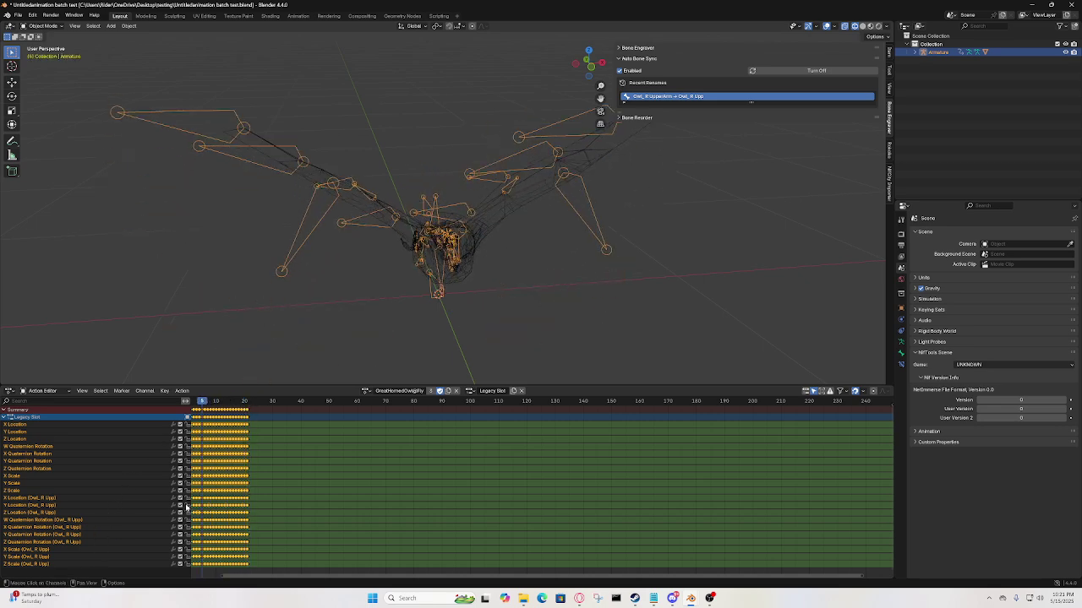
Assign the GreatHornedOwl@Walk action, scrub it to frame 23 and return the viewport to solid display
left_click(366, 391)
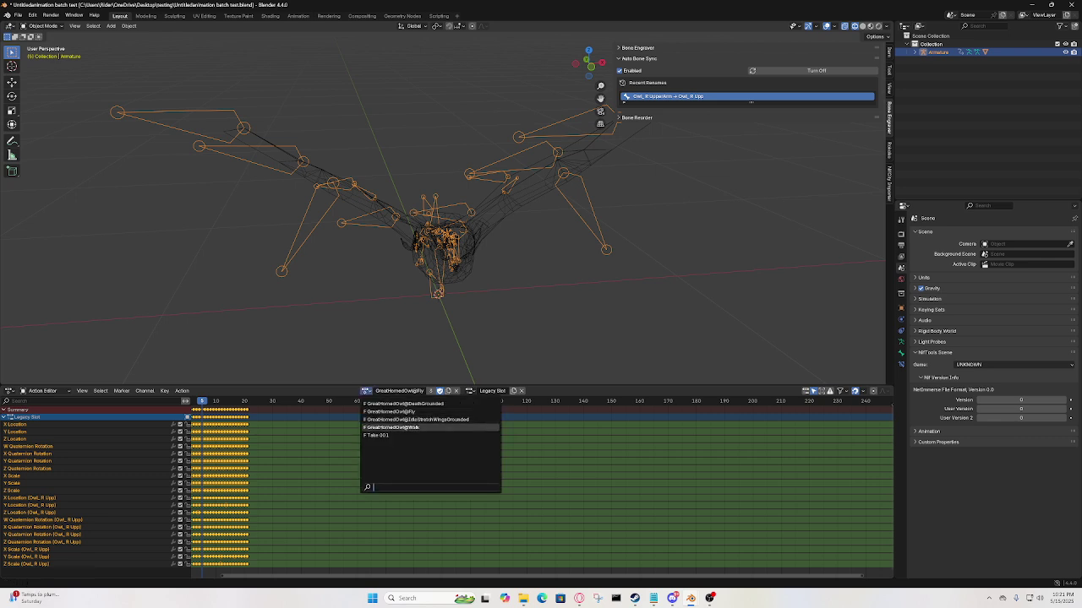
left_click(391, 426)
left_click_drag(209, 404, 252, 403)
key("z")
left_click(363, 272)
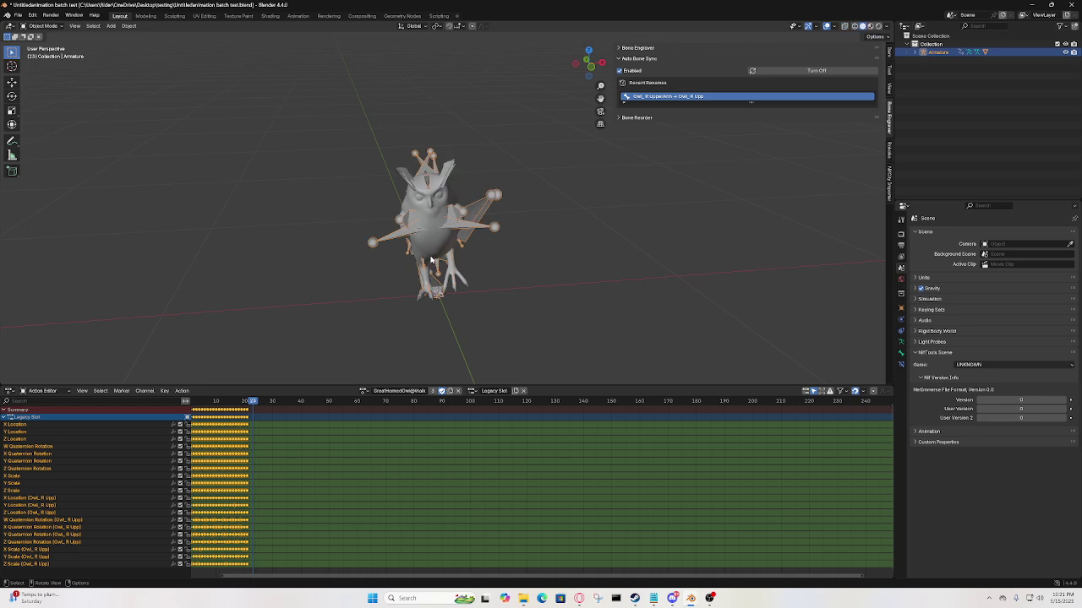
Review Bone Engraver's bone name transfer and global source settings, leaving its section collapsed
mouse_move(363, 273)
middle_mouse_down()
mouse_move(346, 266)
mouse_move(596, 208)
mouse_move(609, 236)
mouse_move(580, 288)
mouse_move(667, 177)
middle_mouse_up()
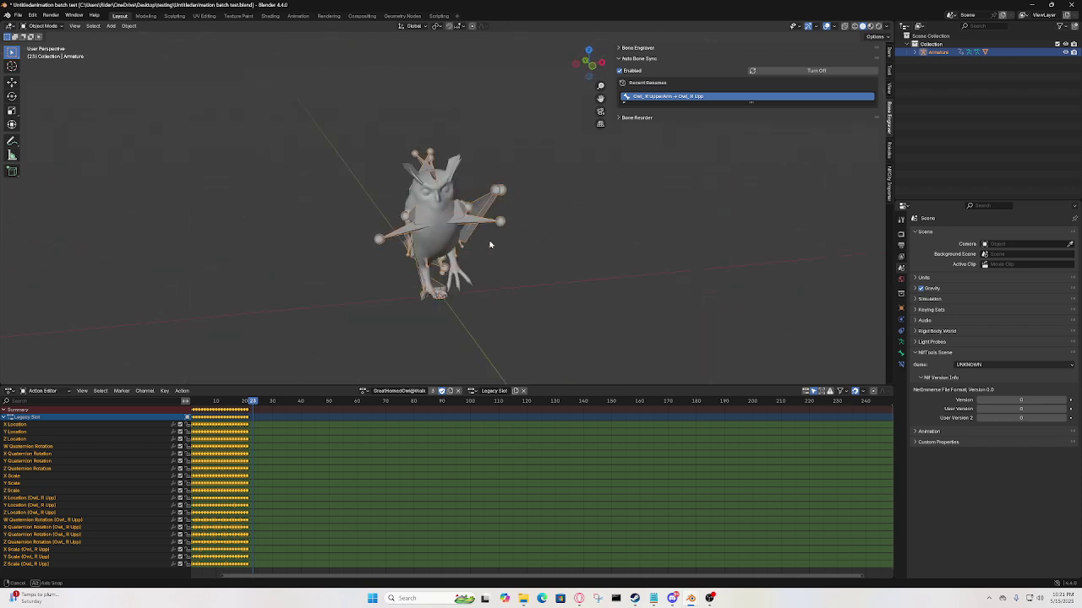
middle_click_drag(724, 126, 718, 160)
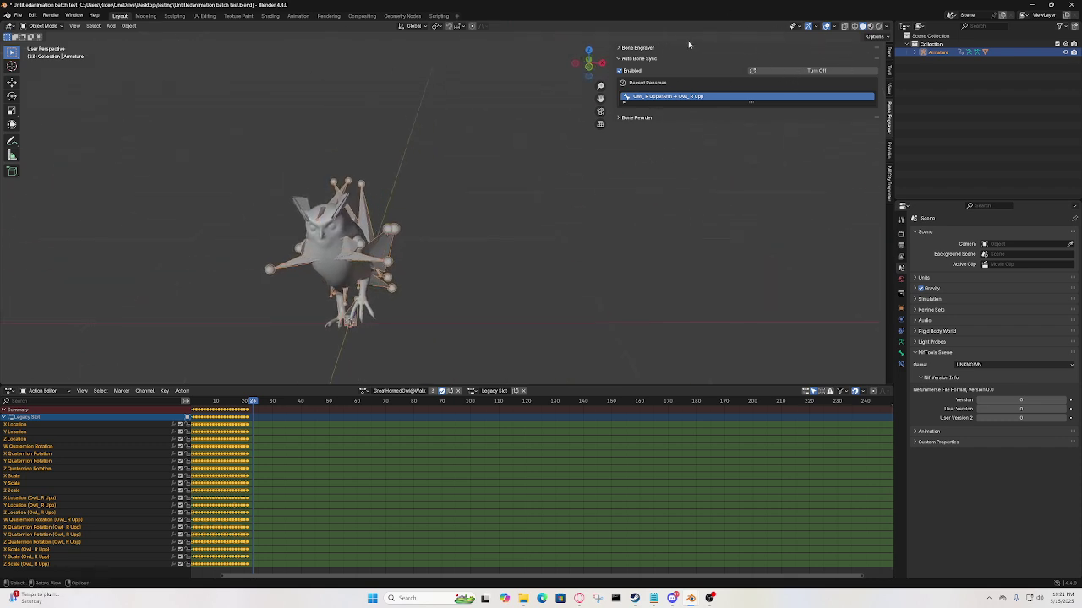
scroll(689, 48, "up", 10)
scroll(672, 84, "down", 3)
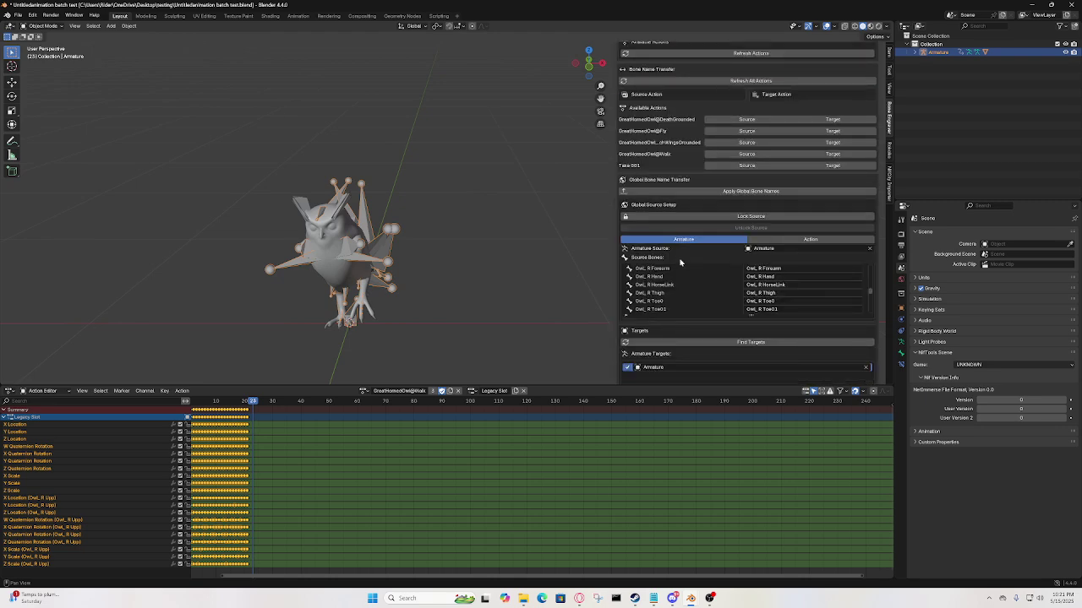
scroll(637, 105, "up", 4)
scroll(630, 50, "down", 10)
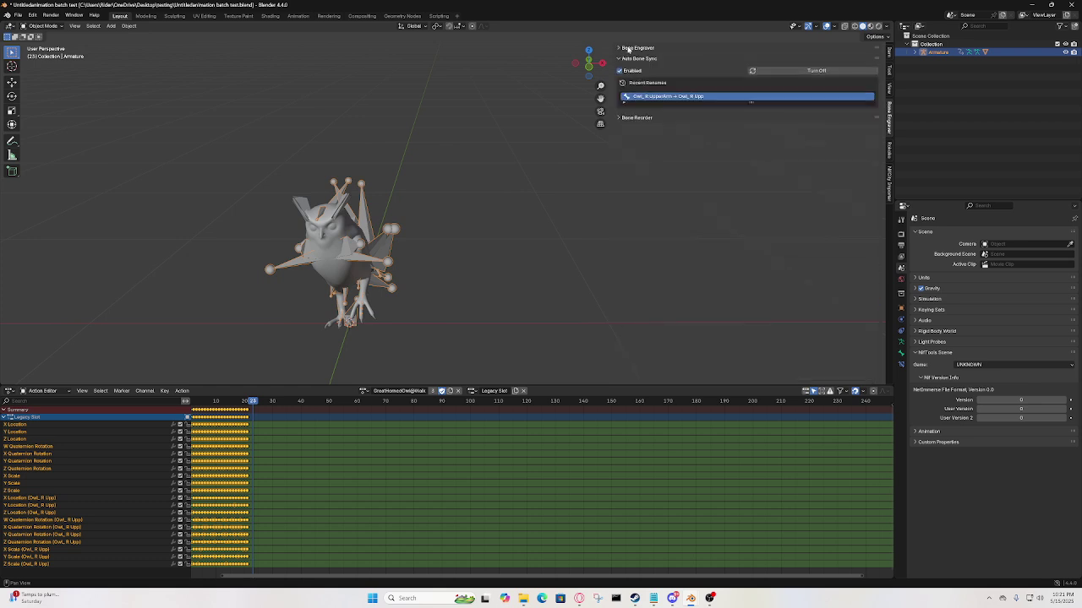
middle_click_drag(588, 237, 637, 263)
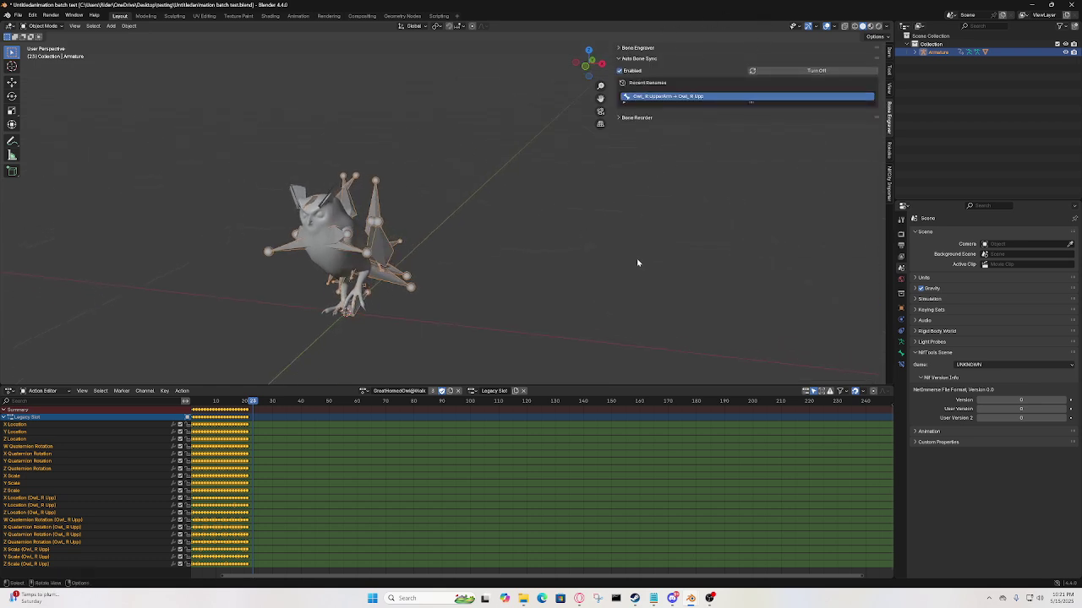
middle_click_drag(569, 157, 443, 223)
middle_click_drag(361, 323, 391, 330)
middle_click_drag(431, 264, 374, 240)
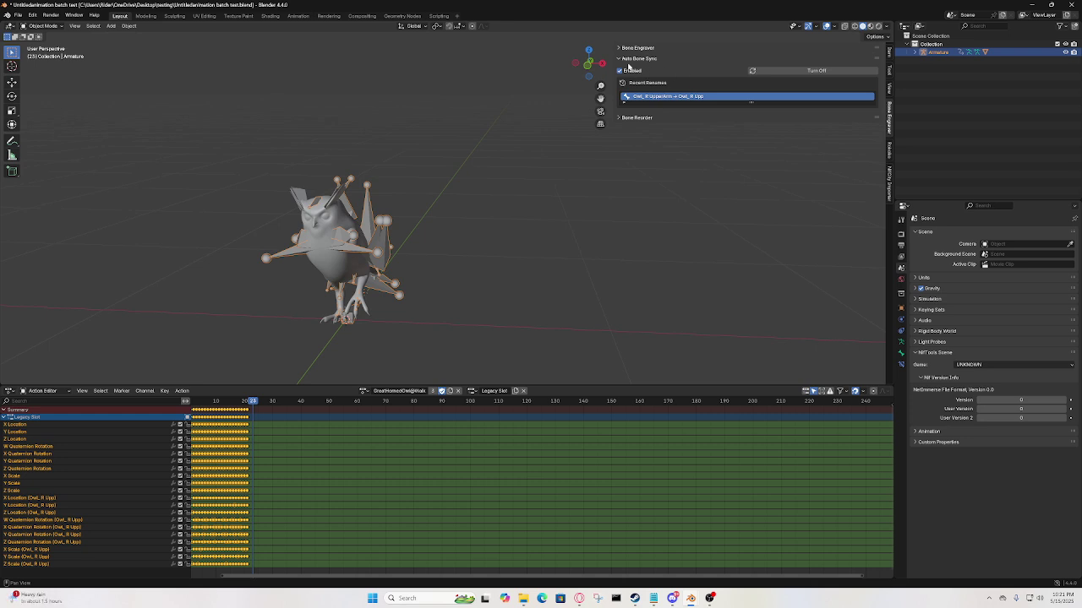
middle_click_drag(478, 127, 524, 194)
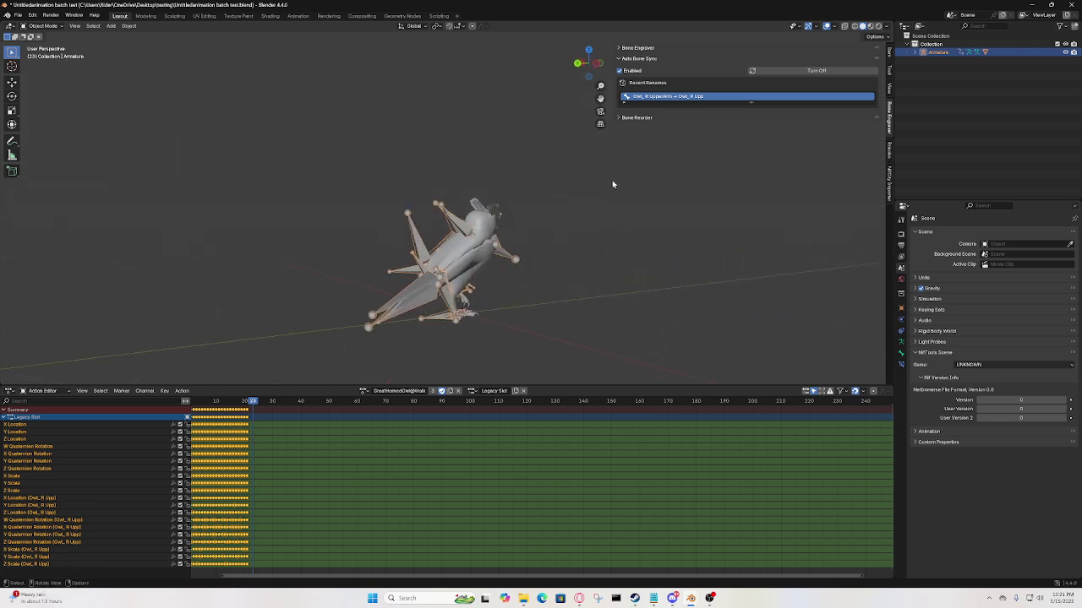